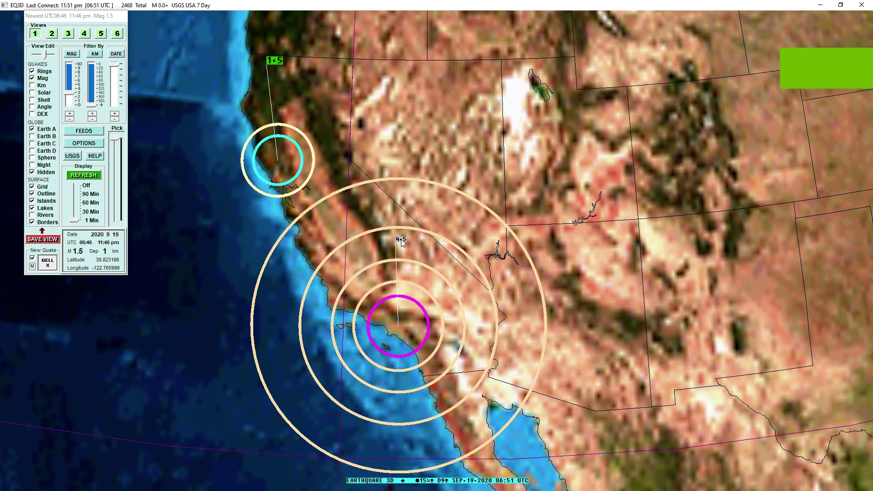
# Open the South El Monte M 4.6 event page and its interactive intensity map.
pyautogui.click(402, 239)
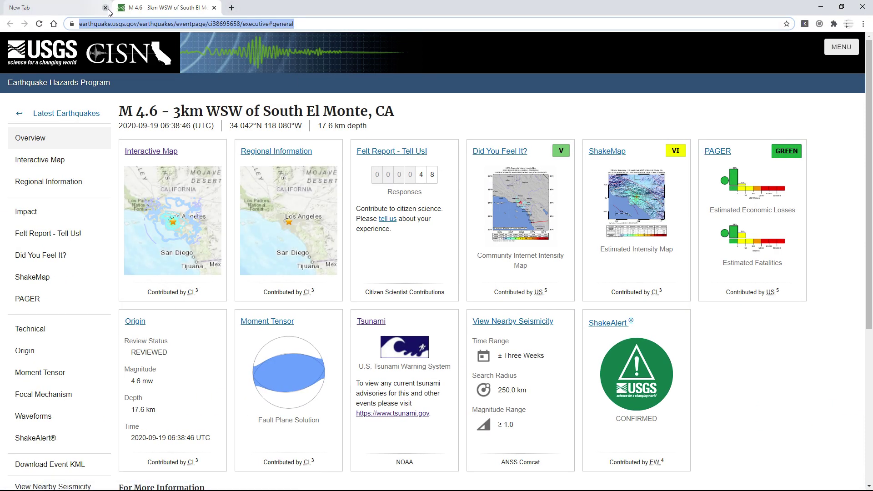
pyautogui.click(106, 8)
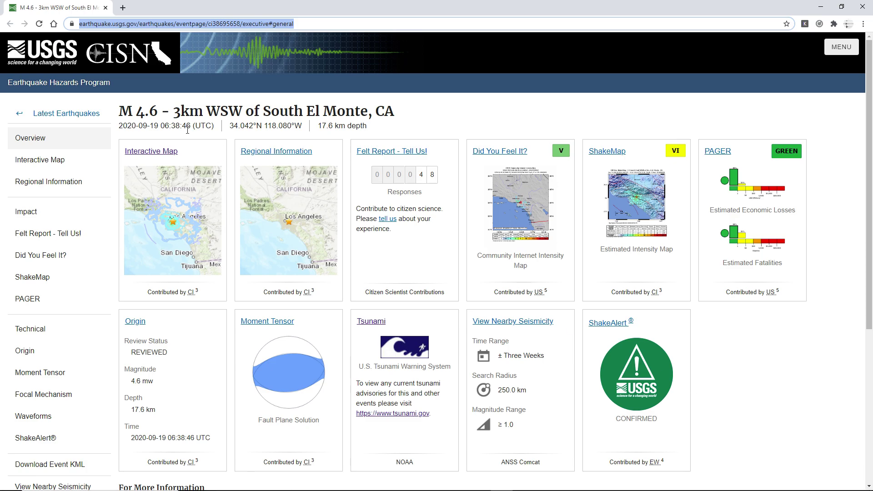
pyautogui.click(177, 190)
pyautogui.scroll(3, 388, 259)
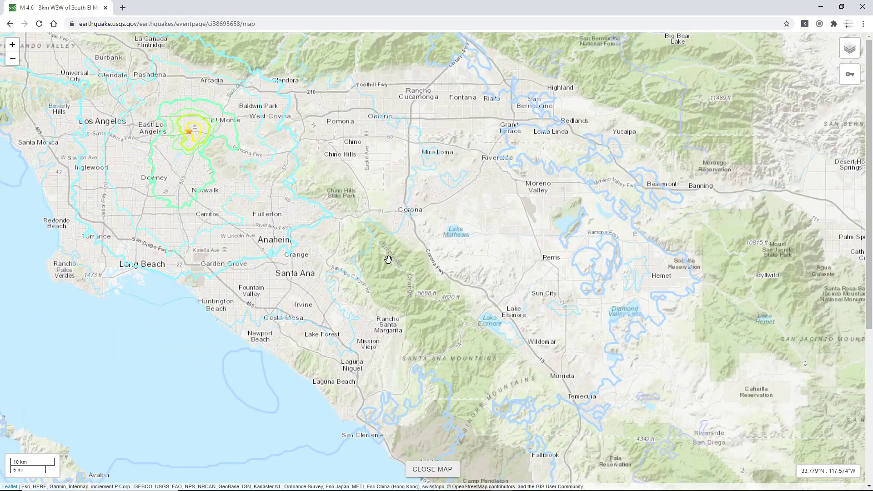
pyautogui.rightClick(330, 217)
pyautogui.click(288, 208)
# Pan and zoom around the epicentre, check the yellow contour's intensity, and return to the overview.
pyautogui.moveTo(288, 208); pyautogui.dragTo(289, 223)
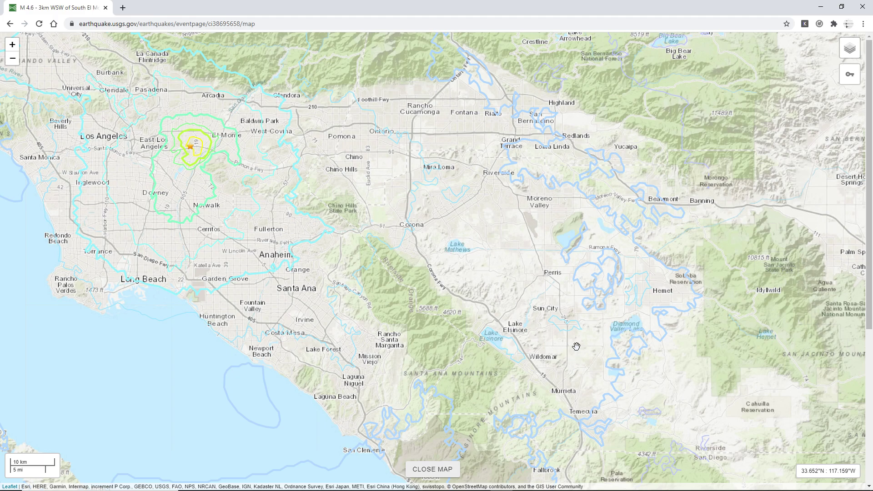
pyautogui.moveTo(326, 267); pyautogui.dragTo(370, 292)
pyautogui.scroll(1, 251, 258)
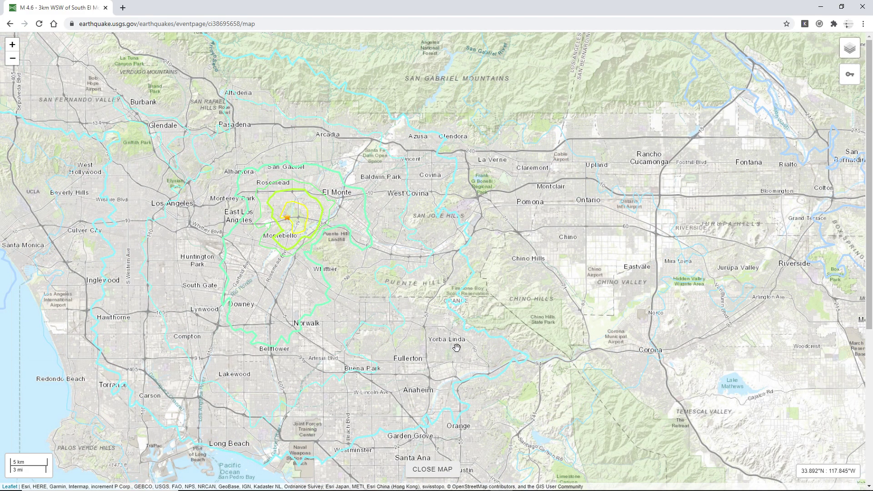
pyautogui.scroll(-1, 304, 302)
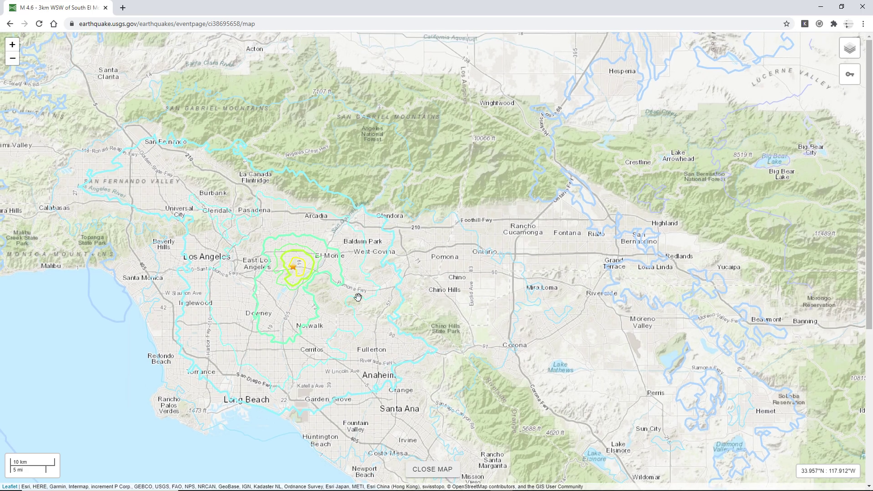
pyautogui.scroll(5, 356, 296)
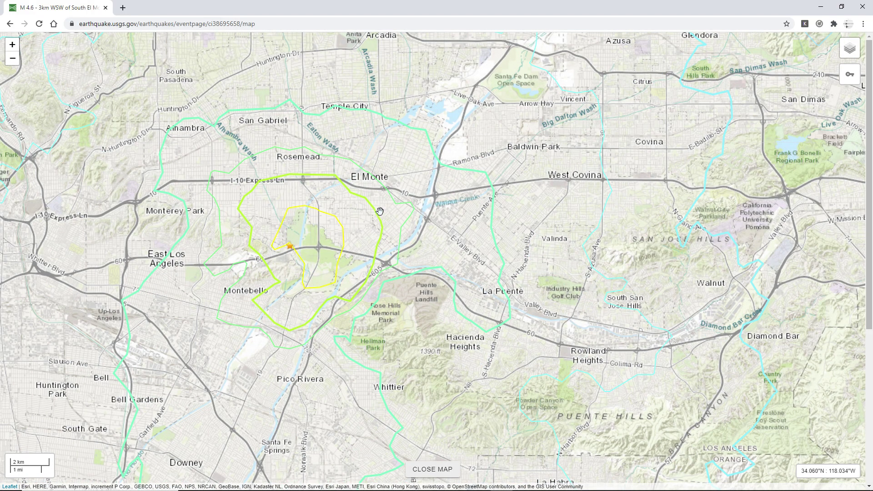
pyautogui.click(310, 289)
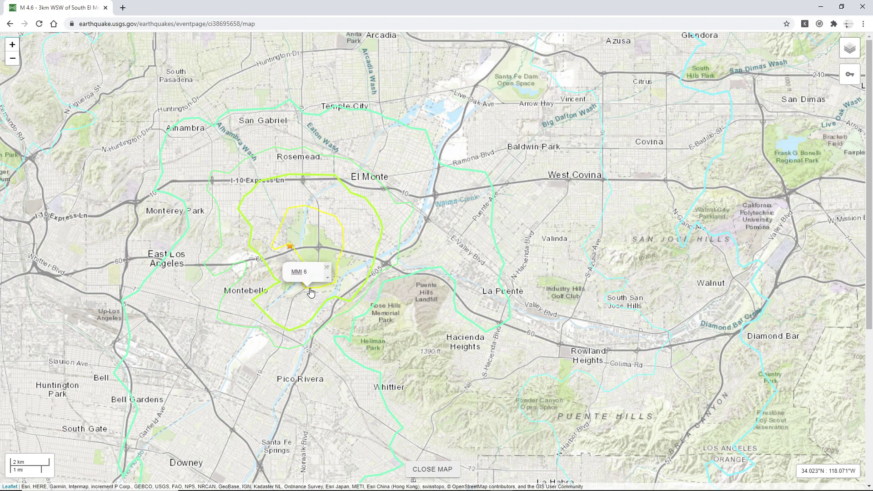
pyautogui.click(10, 24)
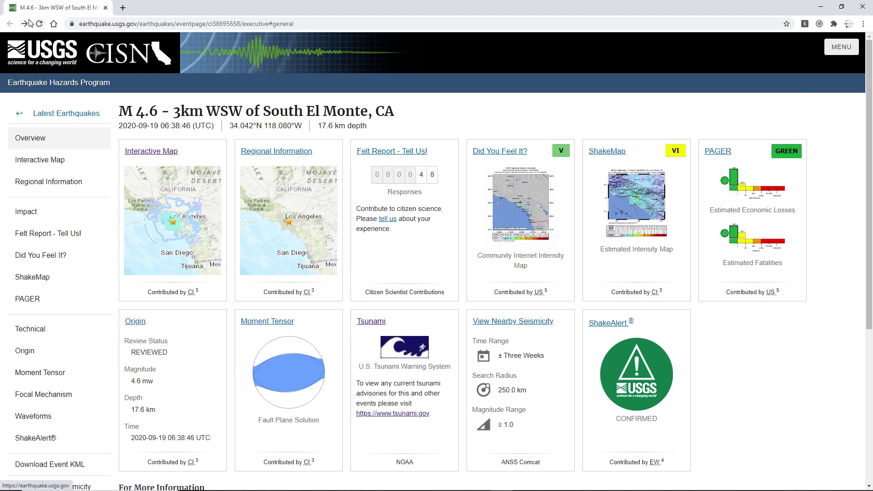
# Copy the epicentre coordinates 34.042°N 118.080°W from the event overview.
pyautogui.moveTo(305, 129); pyautogui.dragTo(231, 124)
pyautogui.rightClick(258, 131)
pyautogui.click(289, 133)
pyautogui.click(428, 120)
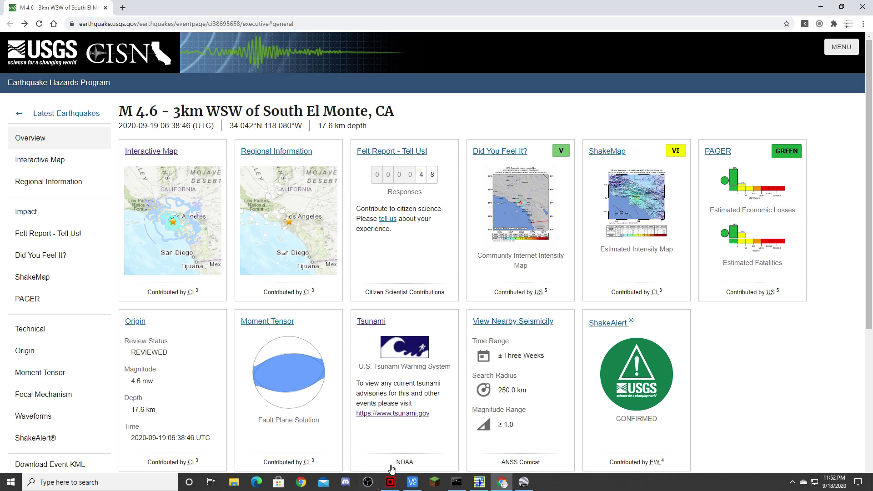
# Search Google Earth Pro for the pasted coordinates 34.042°N 118.080°W to place a marker.
pyautogui.click(524, 482)
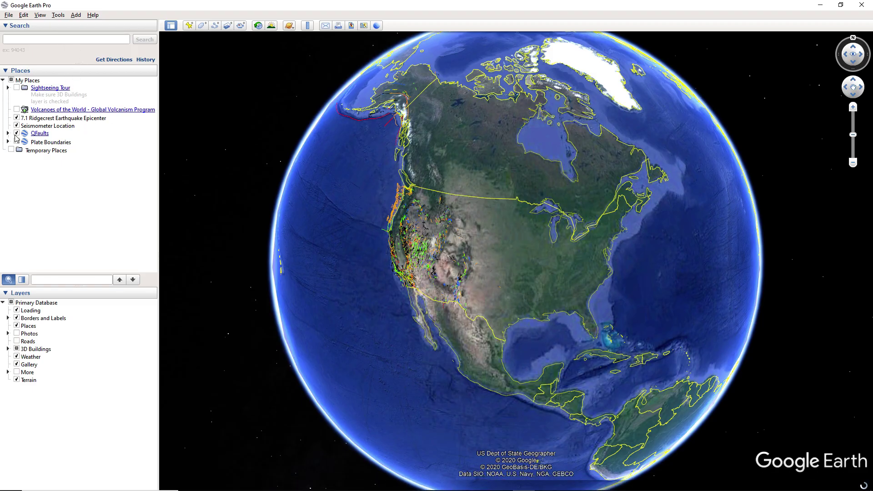
pyautogui.click(81, 39)
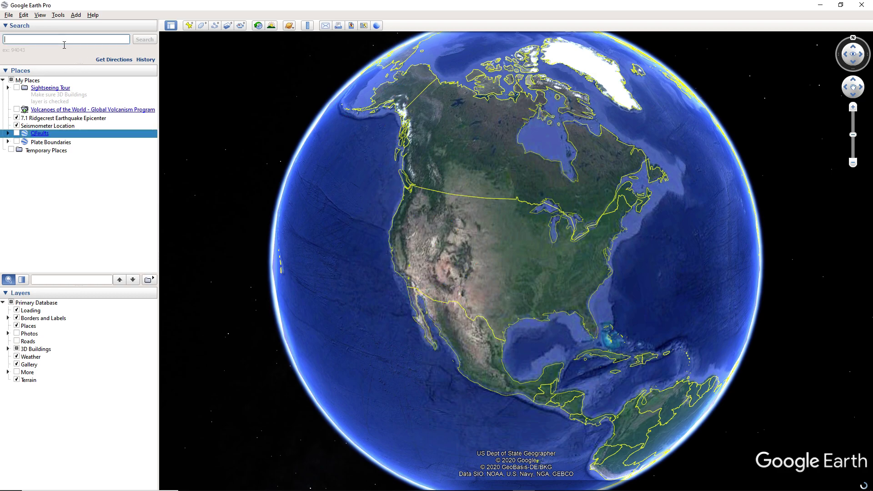
pyautogui.hotkey('ctrl', 'v')
pyautogui.press('Return')
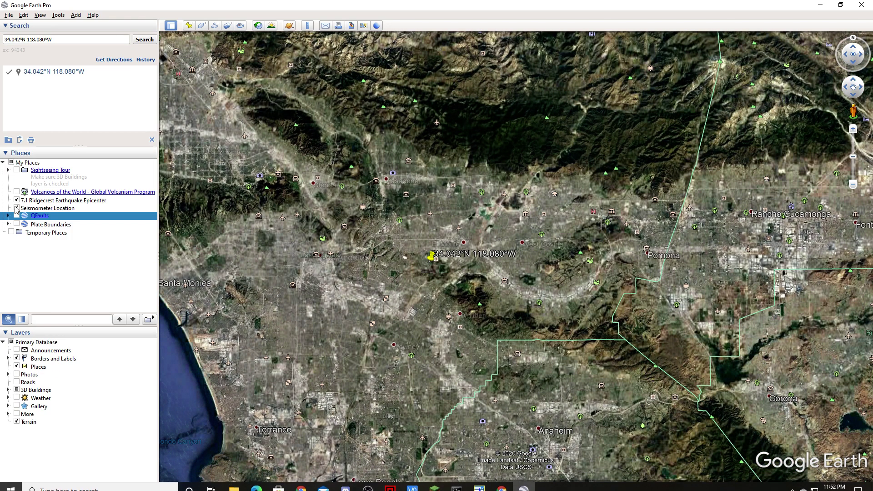
# Turn on the Qfaults layer, zoom in, and view the East Montebello fault details.
pyautogui.click(359, 285)
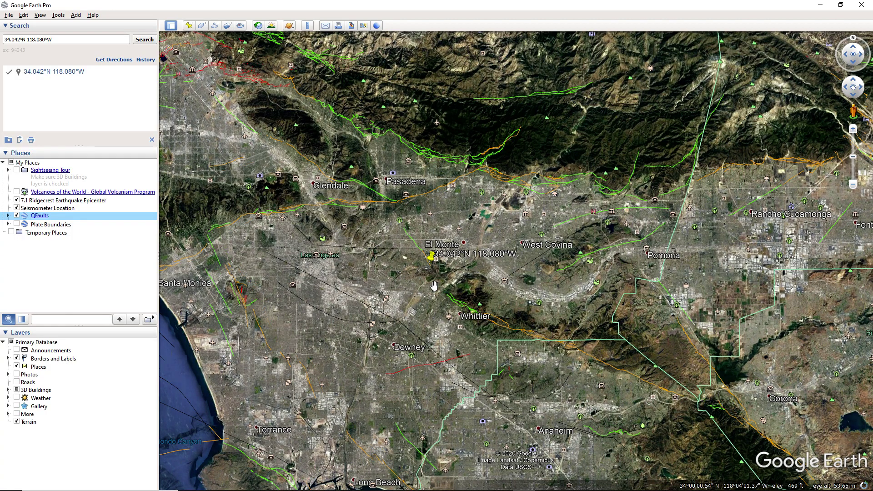
pyautogui.scroll(6, 437, 260)
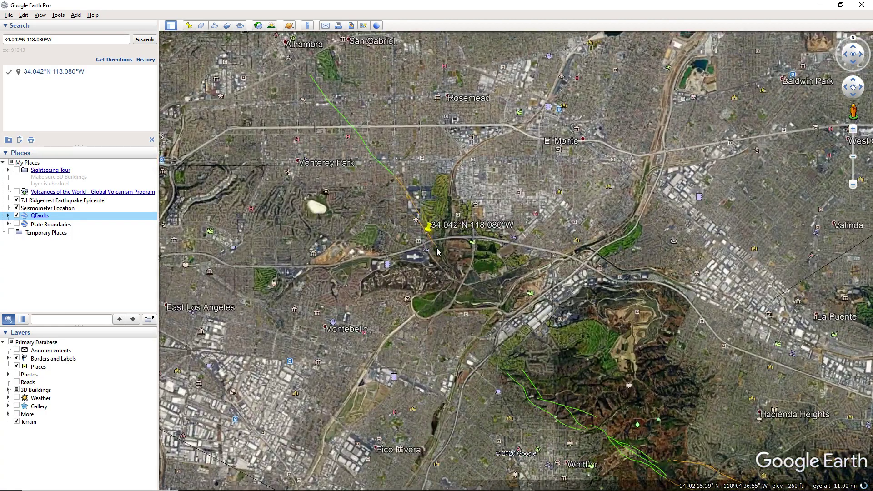
pyautogui.click(437, 251)
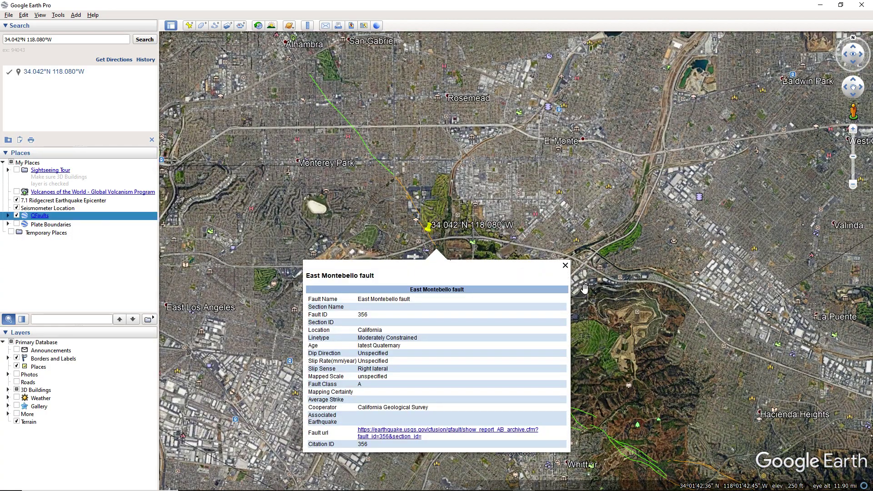
# Close the East Montebello balloon, then view and close the Elsinore fault zone details.
pyautogui.click(565, 265)
pyautogui.moveTo(580, 410); pyautogui.dragTo(538, 353)
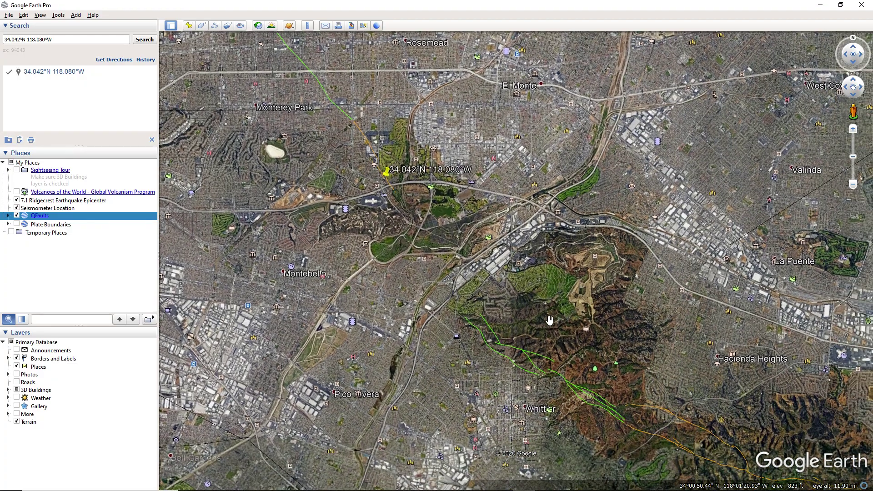
pyautogui.click(538, 353)
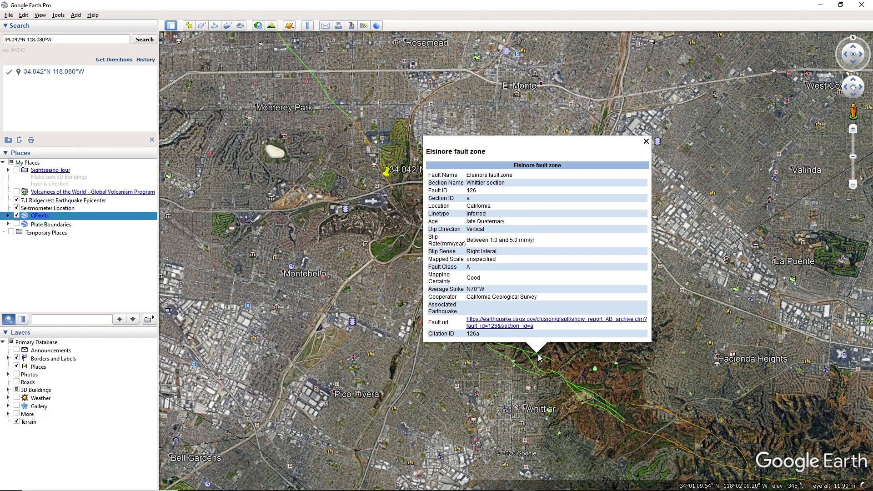
pyautogui.click(647, 142)
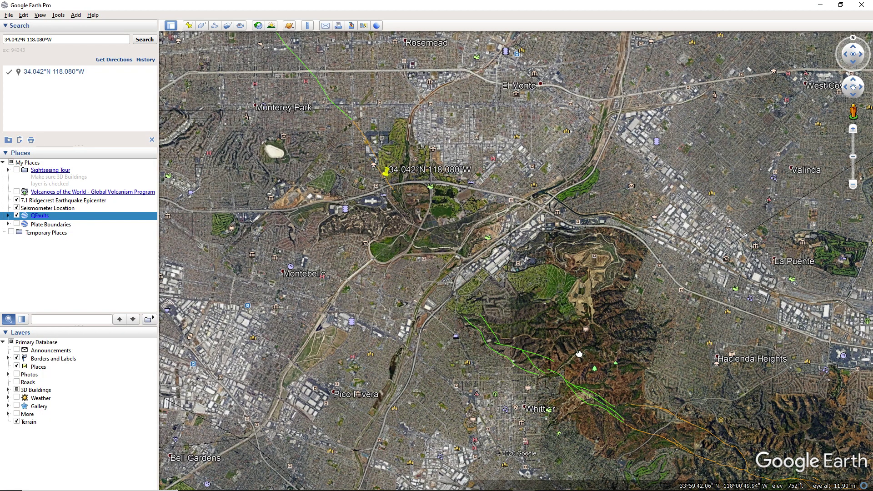
# Zoom out and pan north to see the regional faults around the epicentre, then open the Ruler.
pyautogui.scroll(-3, 444, 267)
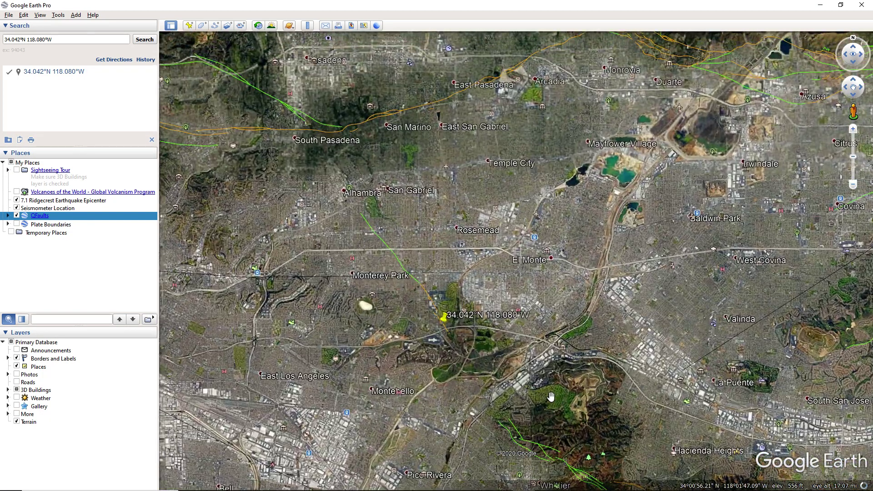
pyautogui.moveTo(551, 398); pyautogui.dragTo(591, 418)
pyautogui.scroll(-3, 578, 360)
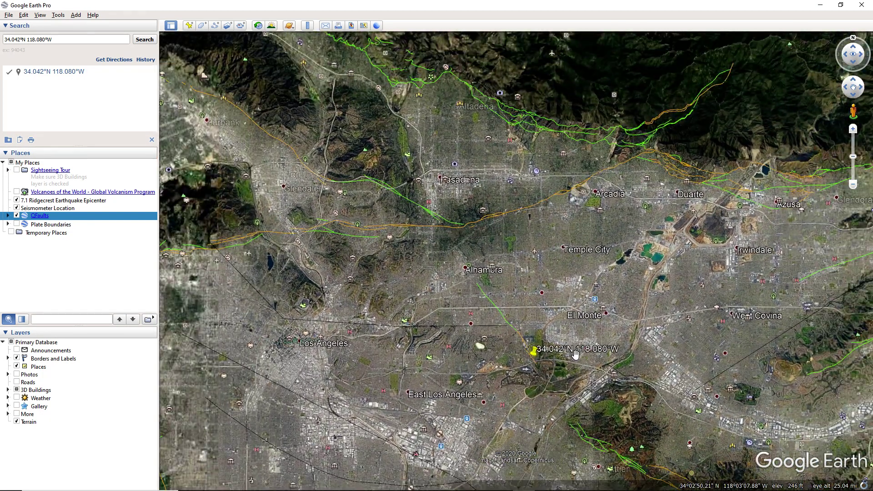
pyautogui.scroll(3, 534, 322)
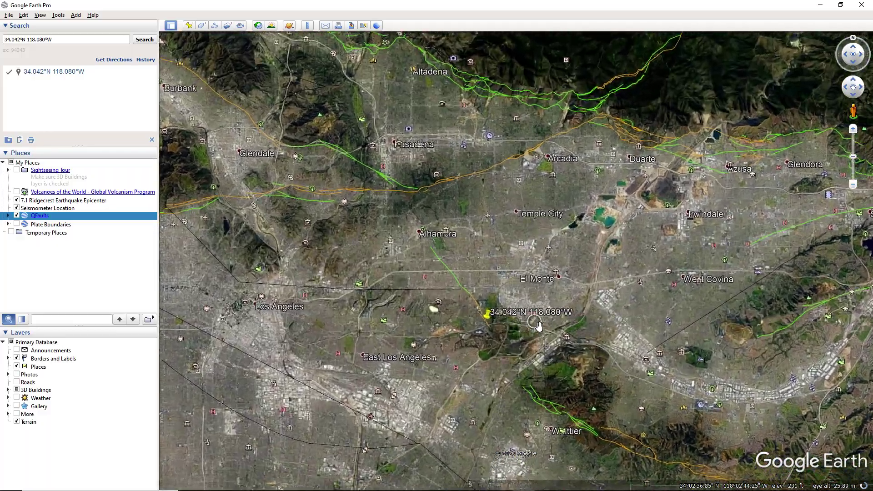
pyautogui.scroll(-2, 381, 387)
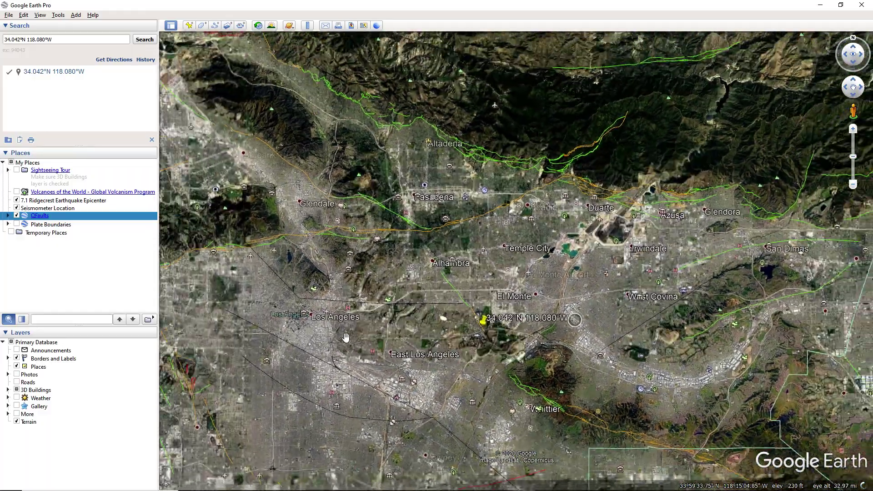
pyautogui.scroll(-2, 382, 258)
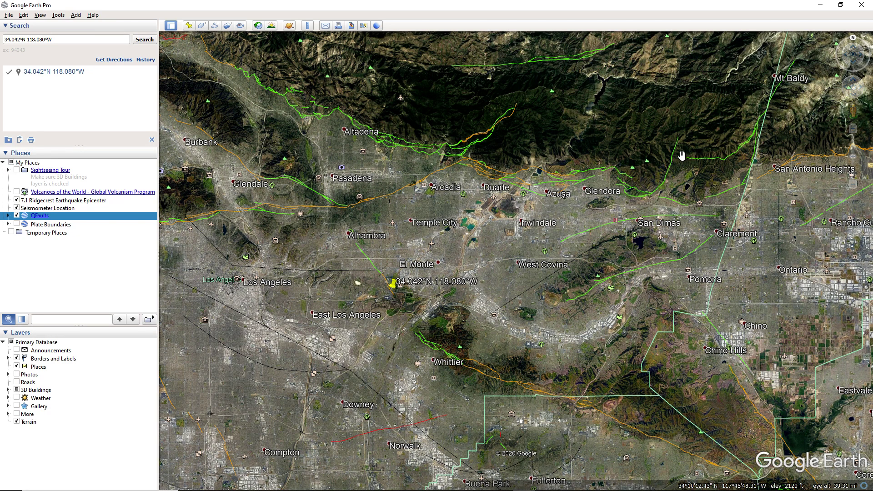
pyautogui.click(307, 25)
# With Qfaults hidden, measure epicentre to Seismometer Location (56.47 miles, heading 117.00°), then close the Ruler.
pyautogui.moveTo(412, 190); pyautogui.dragTo(442, 27)
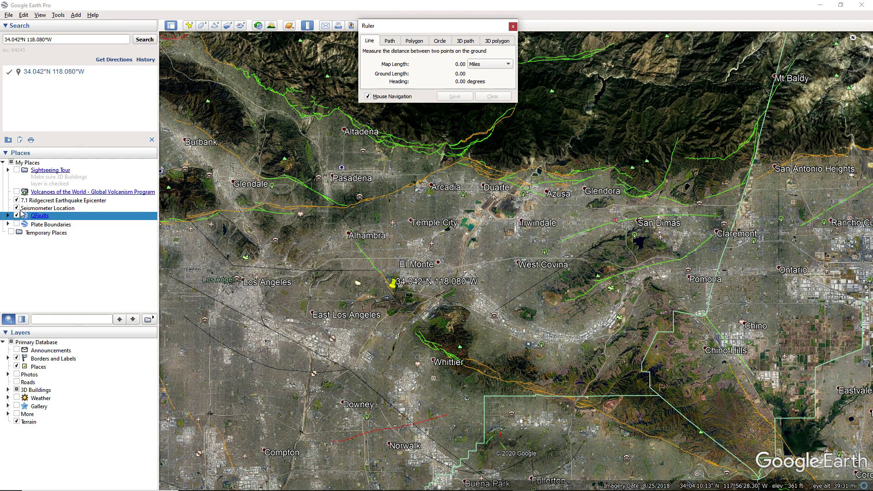
pyautogui.click(18, 215)
pyautogui.click(397, 297)
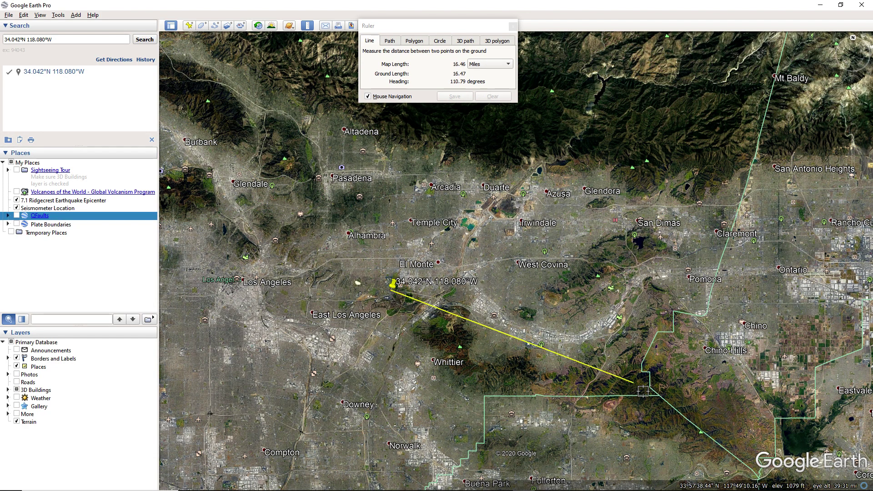
pyautogui.moveTo(643, 380); pyautogui.dragTo(469, 225)
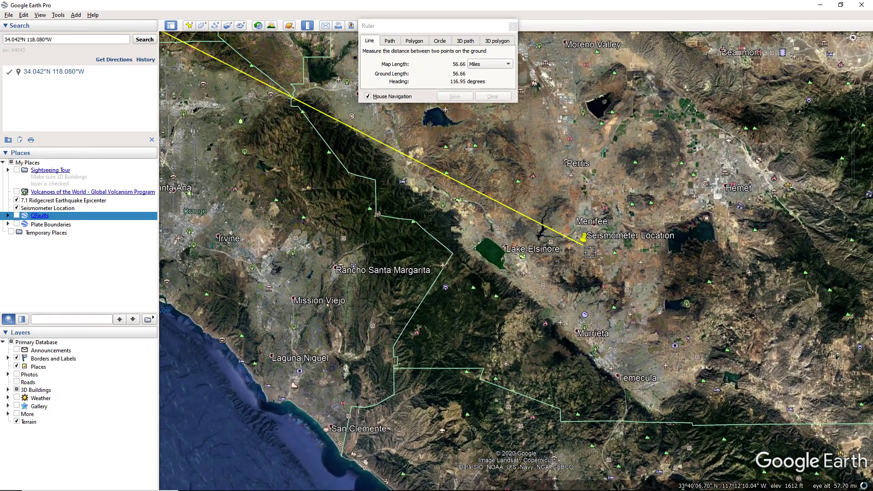
pyautogui.click(580, 244)
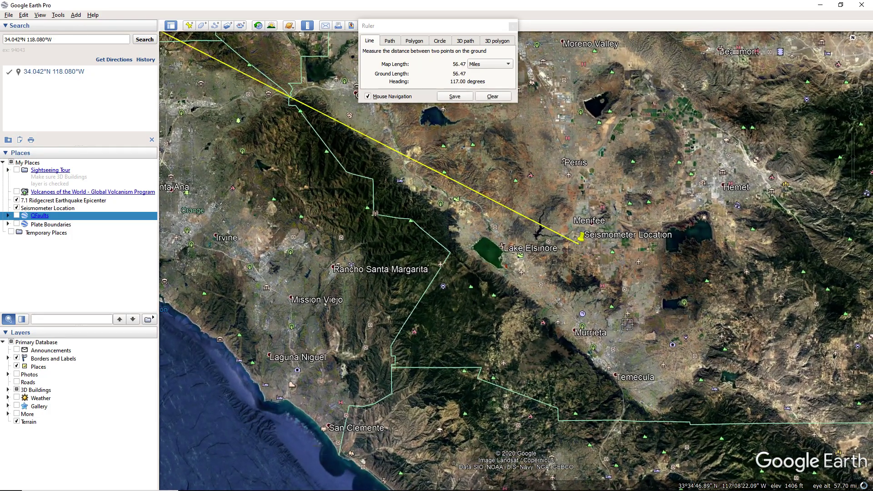
pyautogui.click(581, 245)
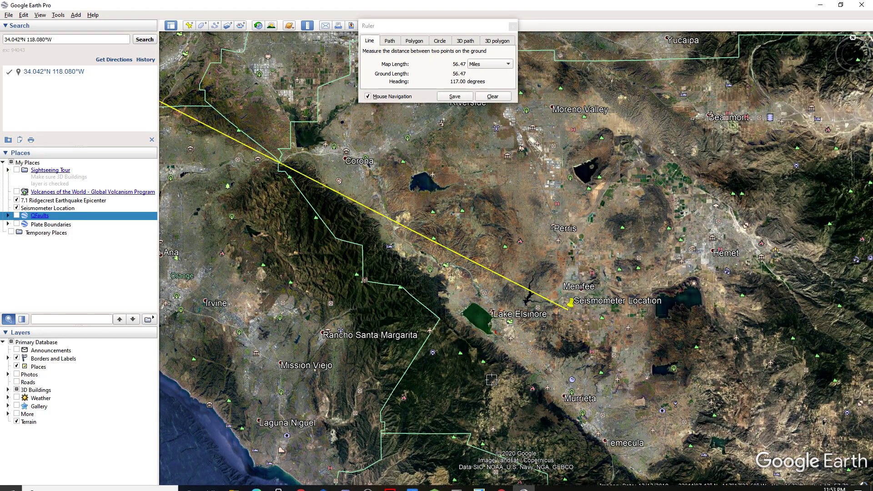
pyautogui.click(513, 26)
pyautogui.moveTo(414, 488)
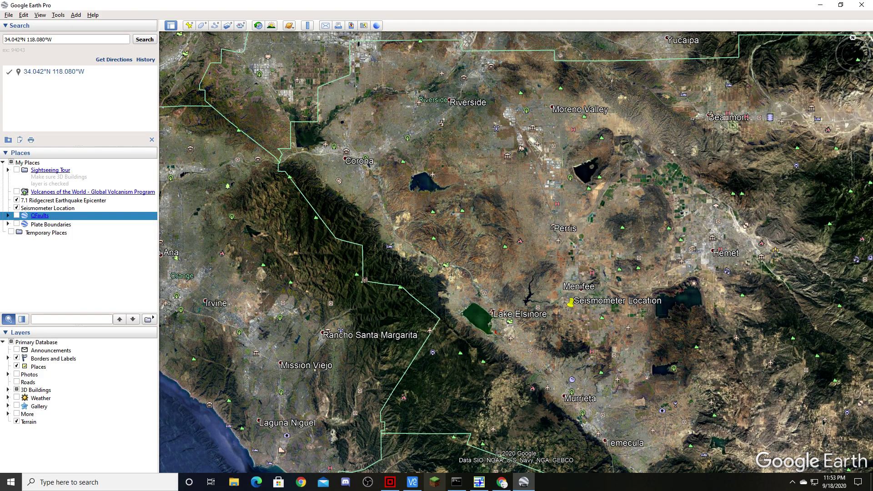
# In jAmaSeis, look at the Manage Sources dialog and dismiss it.
pyautogui.click(414, 485)
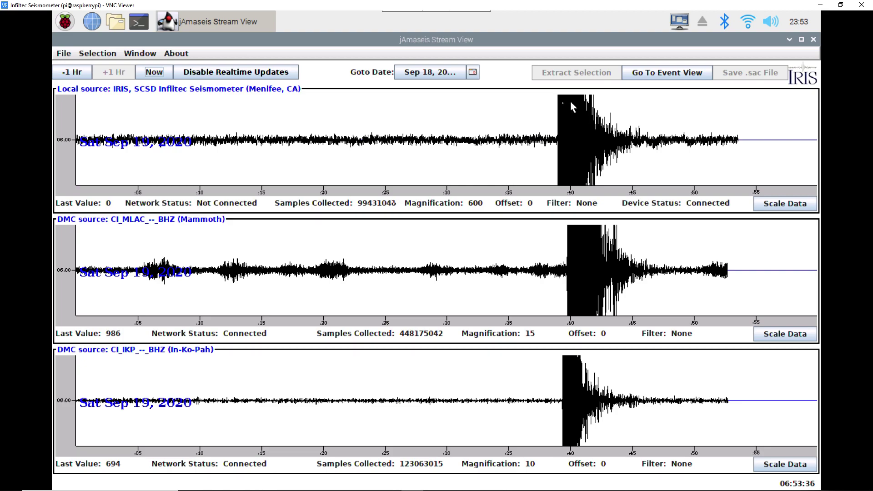
pyautogui.click(64, 54)
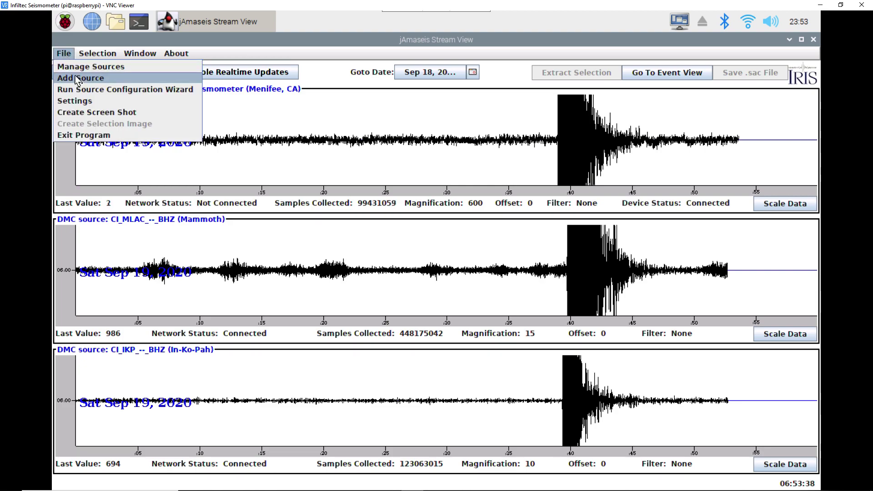
pyautogui.click(93, 68)
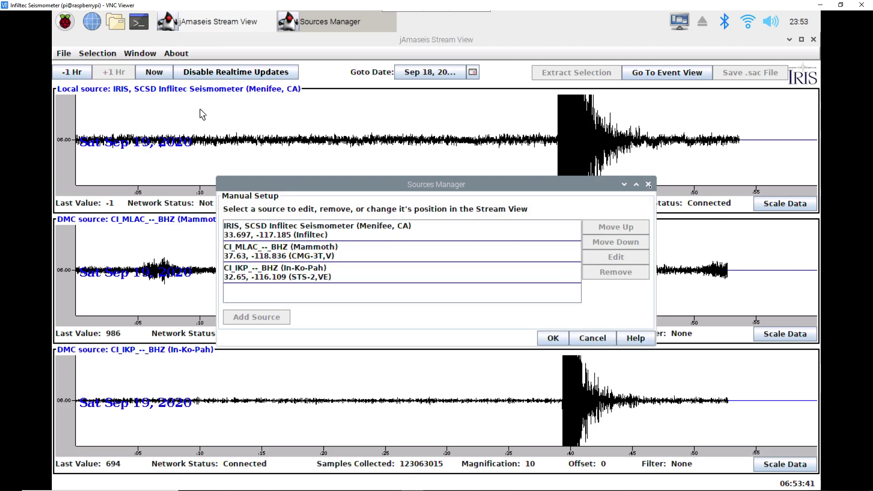
pyautogui.press('Escape')
# Set the Number of Helicorder Lines to 24 in Settings and apply.
pyautogui.click(66, 53)
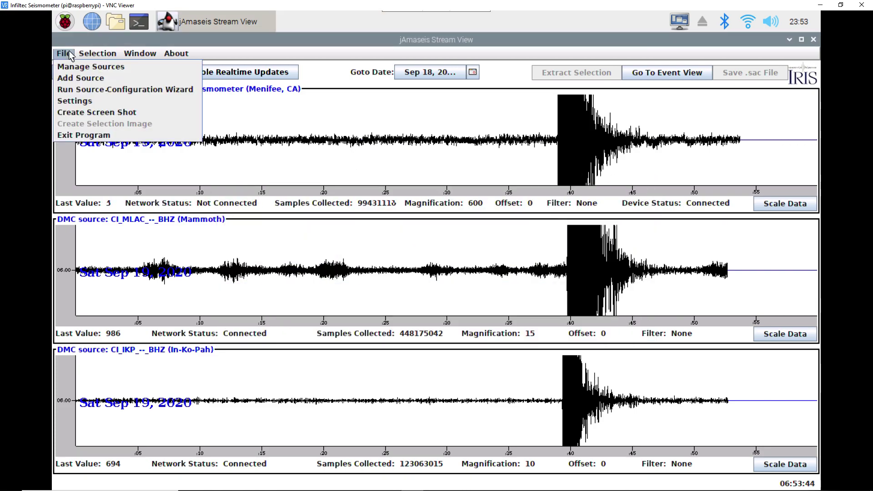
pyautogui.click(75, 100)
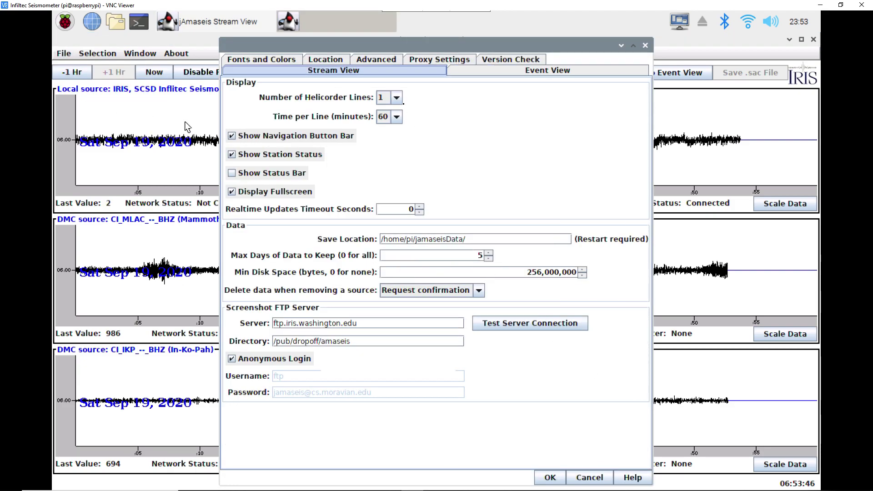
pyautogui.click(396, 97)
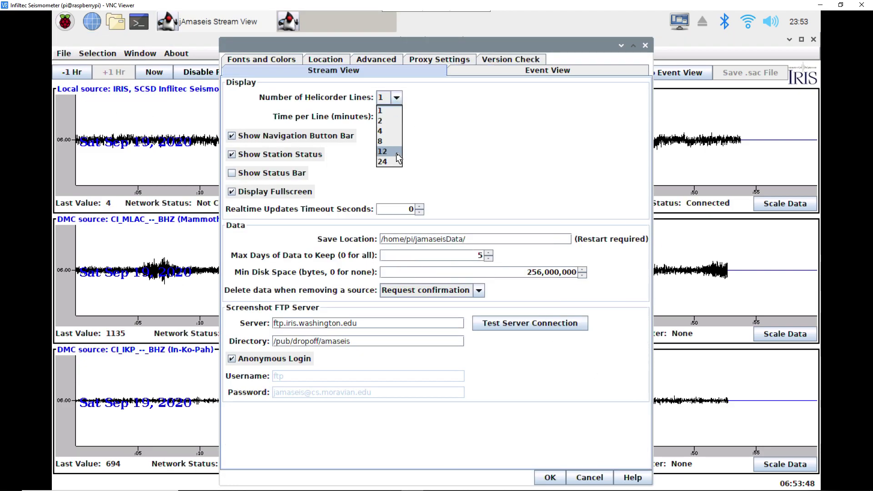
pyautogui.click(395, 162)
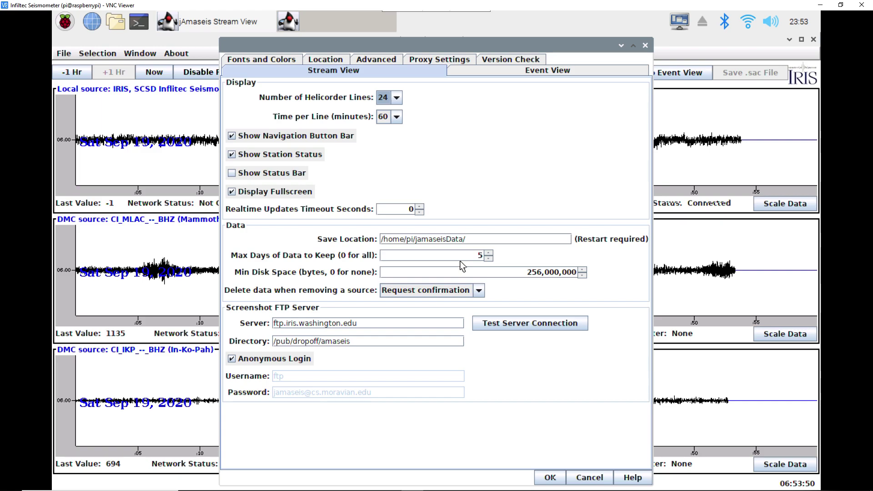
pyautogui.click(550, 477)
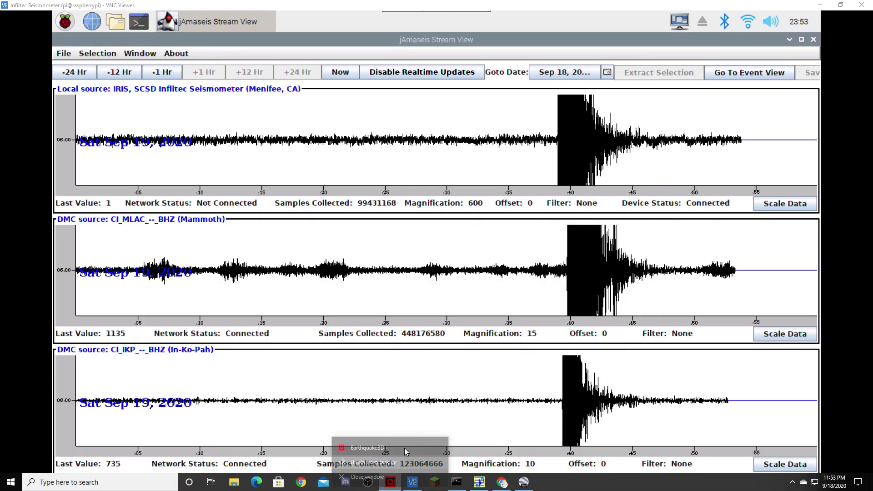
# Load the RC052 EHZ quake near 23:39 into a wave panel spanning 06:38:50–06:39:50 UTC.
pyautogui.click(478, 483)
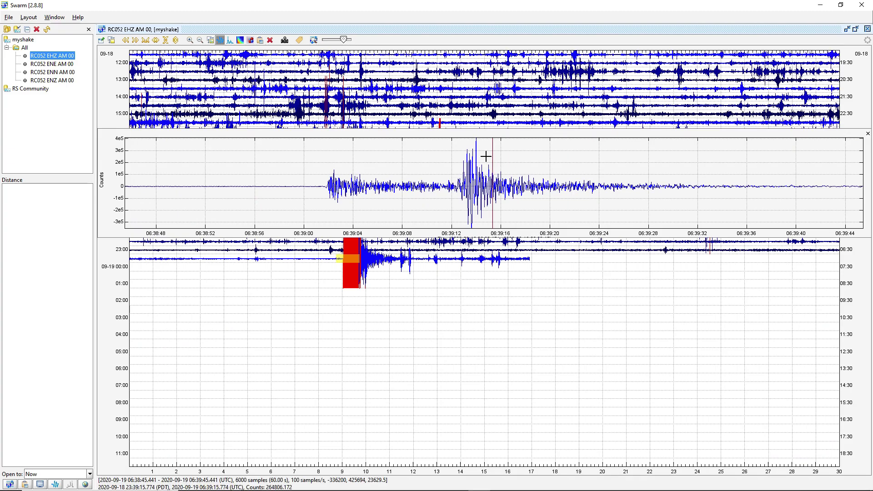
pyautogui.click(413, 482)
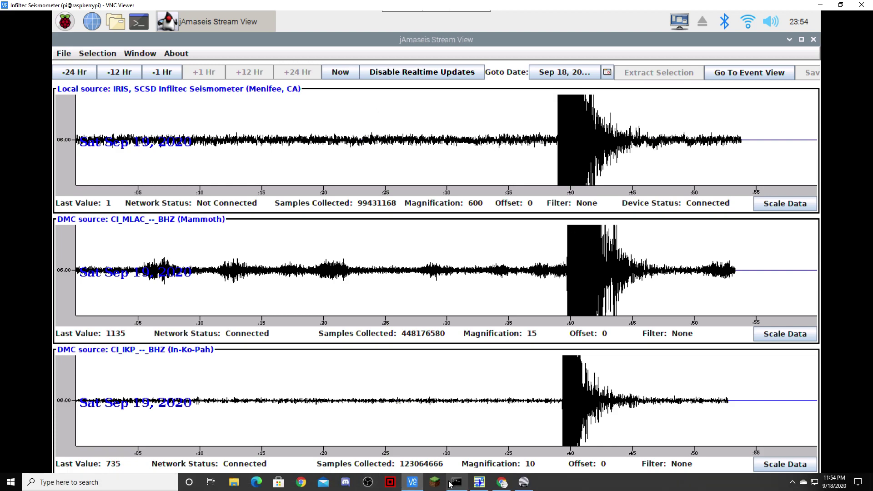
pyautogui.click(478, 481)
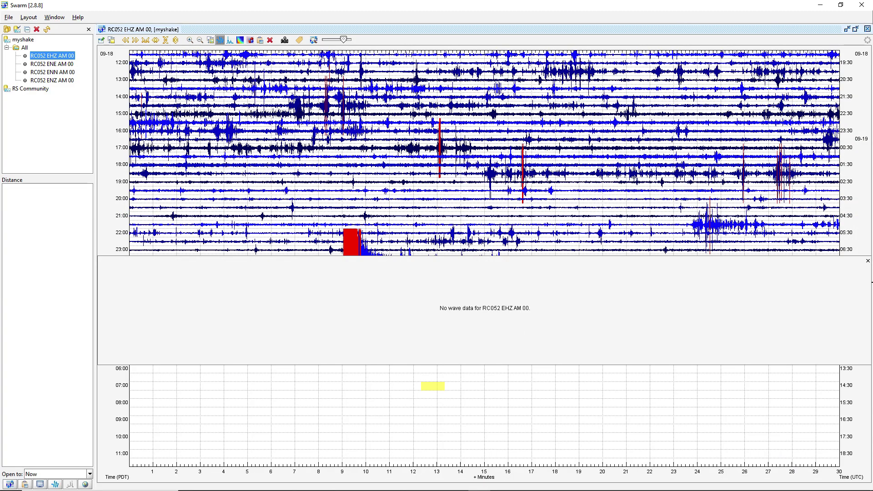
pyautogui.click(357, 266)
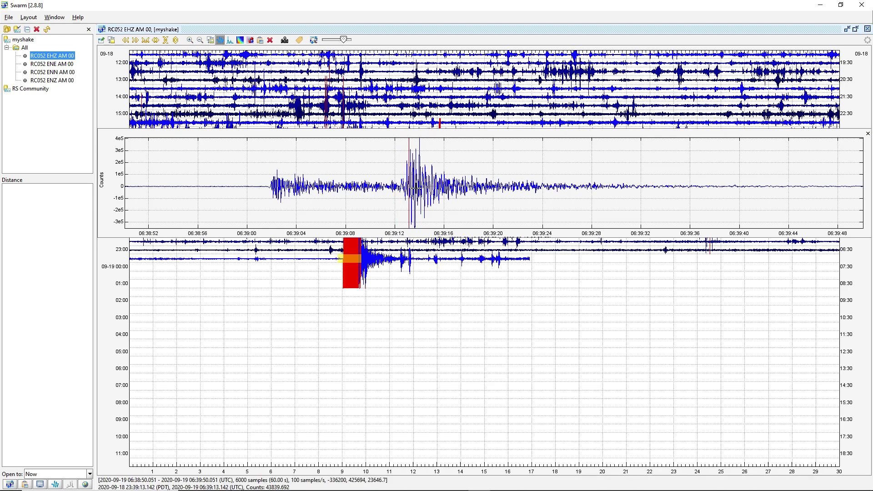
# Show the quake trace as a spectrogram and slide its window later along the helicorder.
pyautogui.press('g')
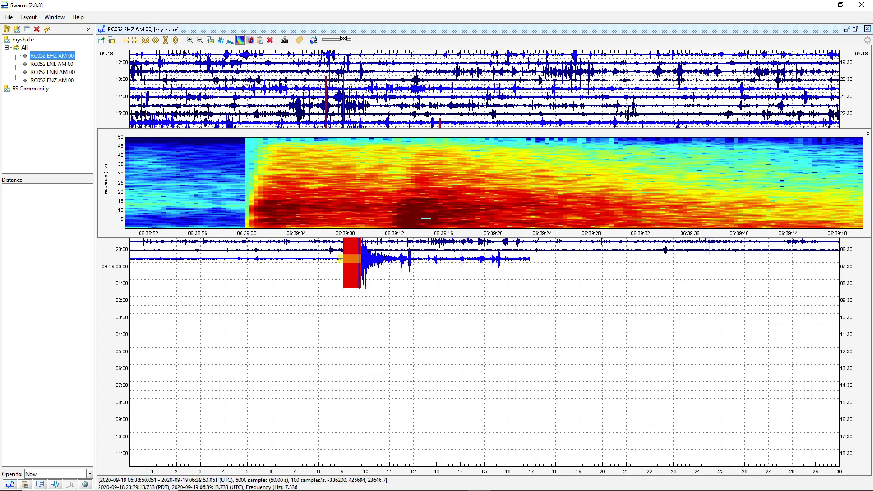
pyautogui.click(357, 265)
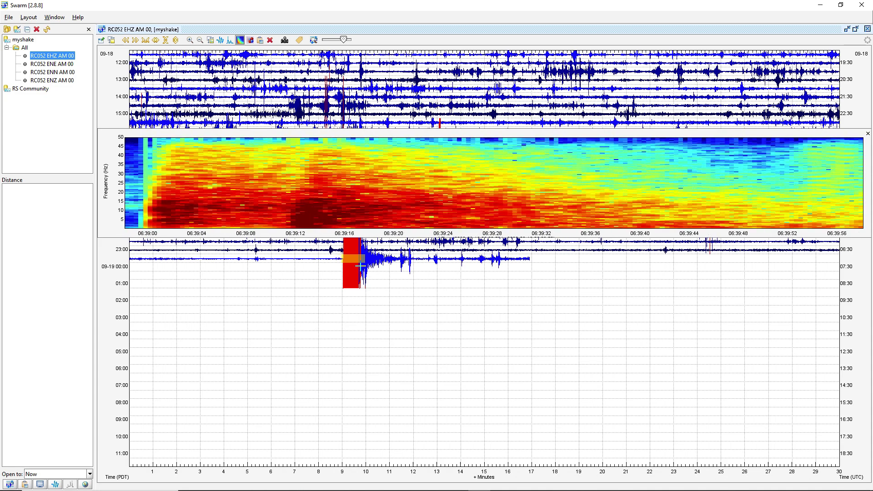
pyautogui.click(366, 265)
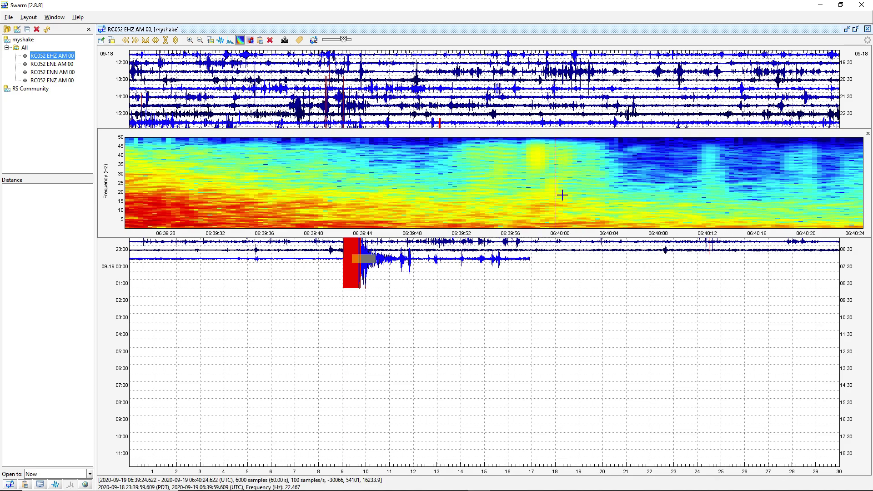
pyautogui.moveTo(365, 265)
pyautogui.mouseDown()
pyautogui.moveTo(453, 271)
pyautogui.moveTo(448, 265)
pyautogui.mouseUp()
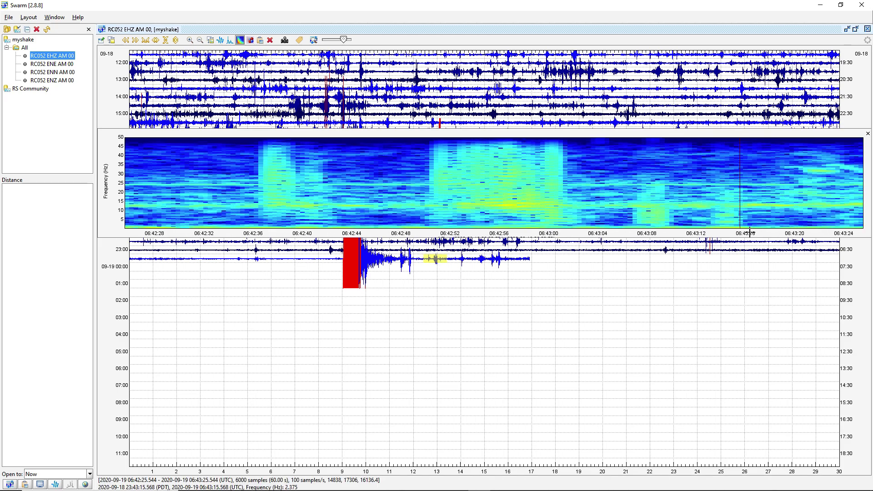
pyautogui.click(385, 270)
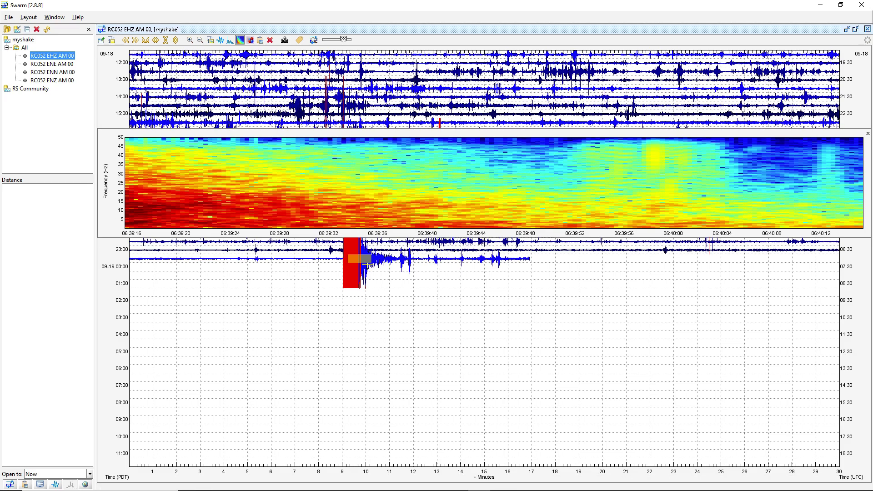
# Re-centre the waveform on the quake, check spectrogram and particle-motion views, then close the wave panel.
pyautogui.press('w')
pyautogui.click(359, 266)
pyautogui.click(357, 267)
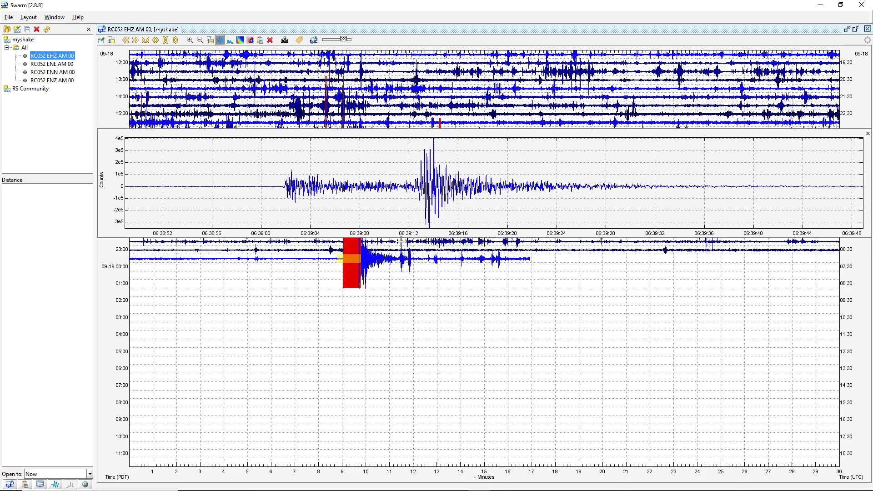
pyautogui.press('g')
pyautogui.press('p')
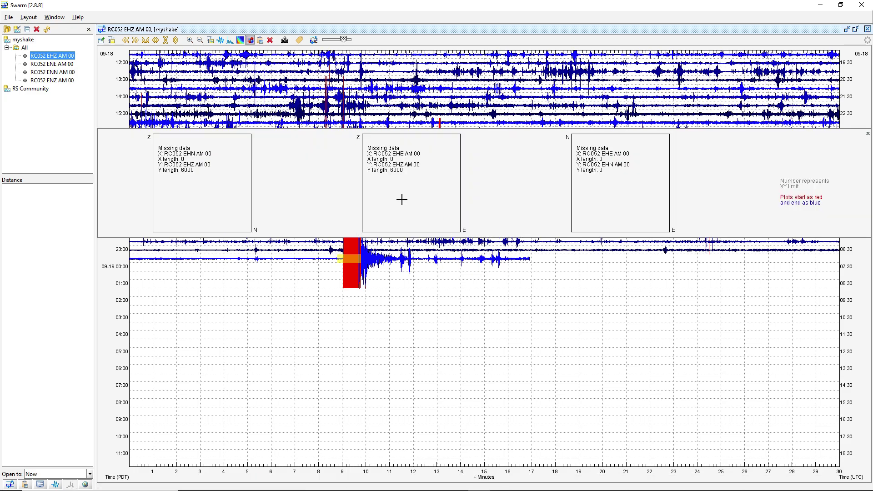
pyautogui.press('w')
pyautogui.click(868, 133)
# Change jAmaseis back to 1 helicorder line of 60 minutes in Settings.
pyautogui.click(412, 482)
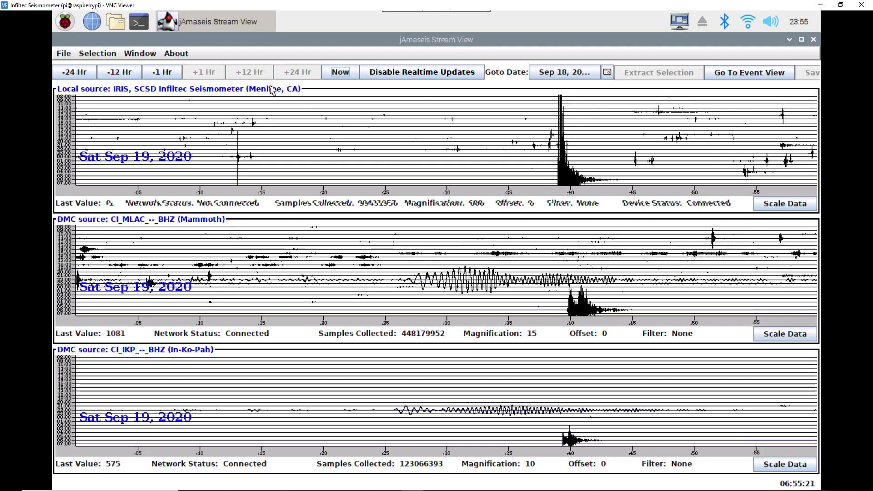
pyautogui.click(64, 53)
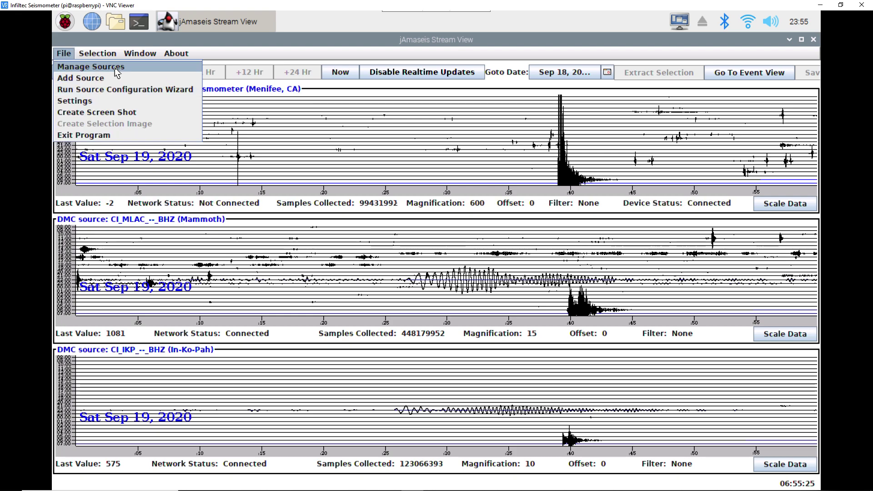
pyautogui.click(91, 101)
pyautogui.click(389, 97)
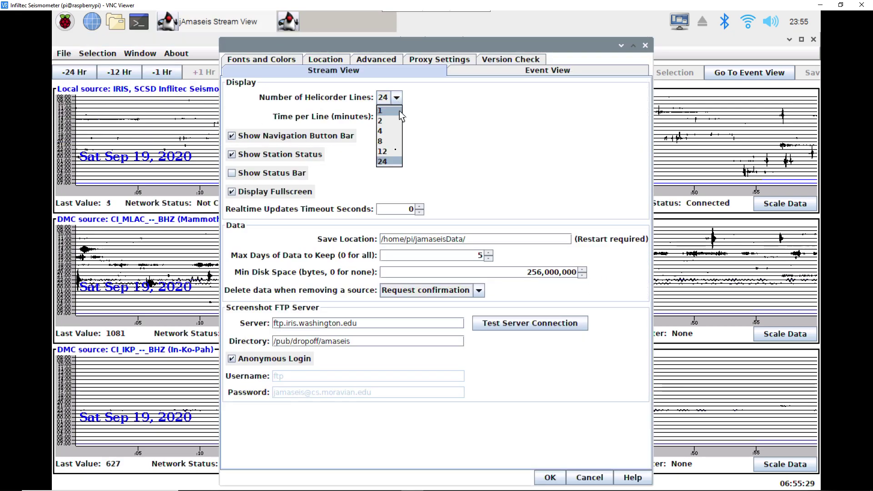
pyautogui.click(389, 109)
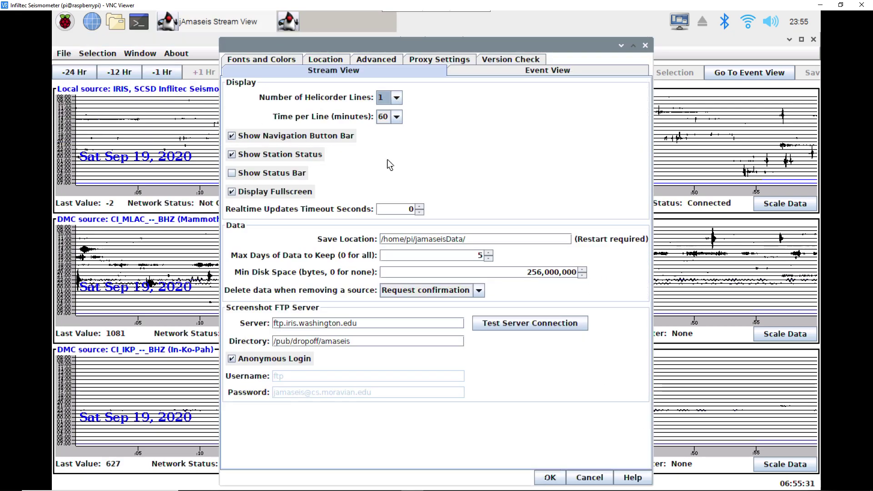
pyautogui.click(550, 477)
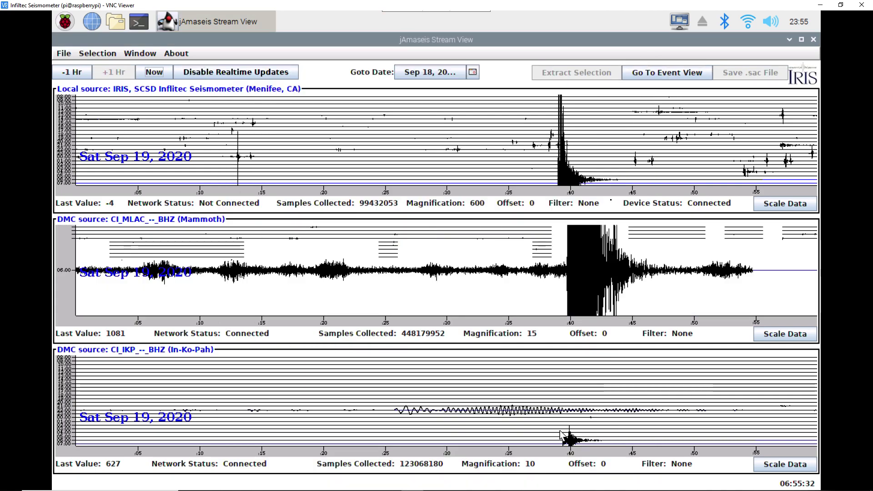
# Zoom into the quake on the EHZ helicorder and step the window around its arrival.
pyautogui.click(480, 482)
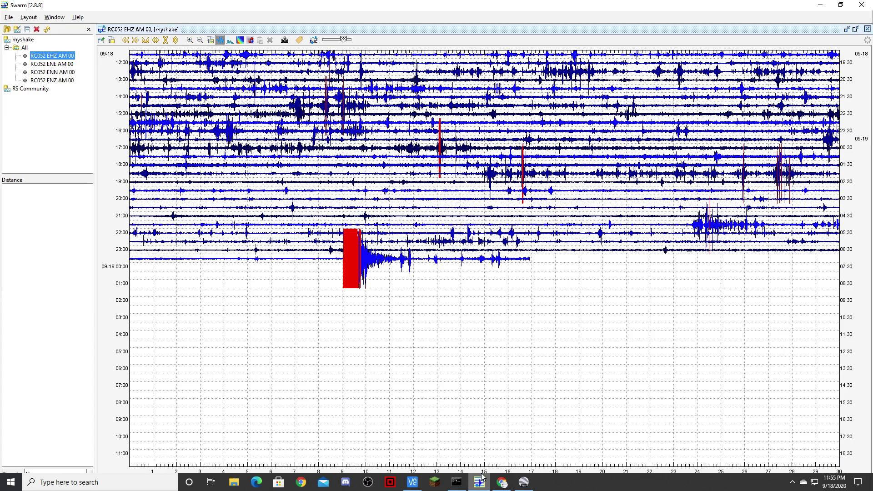
pyautogui.click(357, 271)
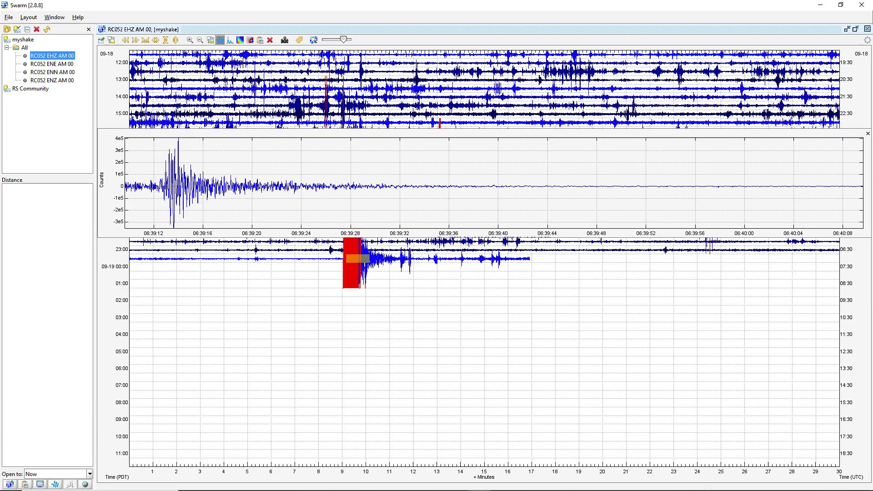
pyautogui.click(352, 259)
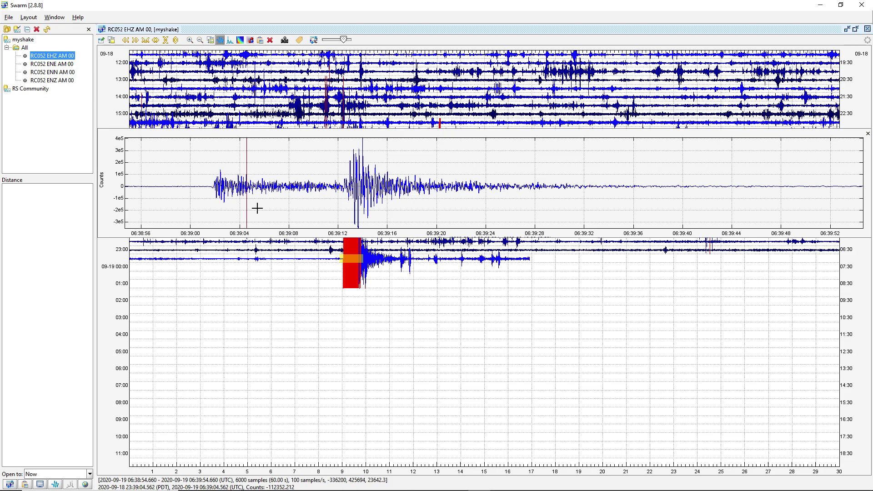
pyautogui.press('Left')
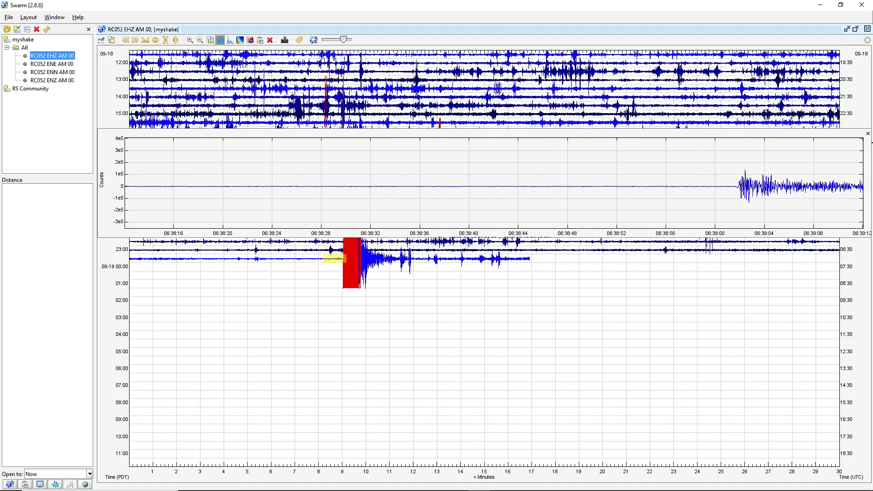
pyautogui.click(326, 265)
pyautogui.moveTo(327, 265); pyautogui.dragTo(338, 264)
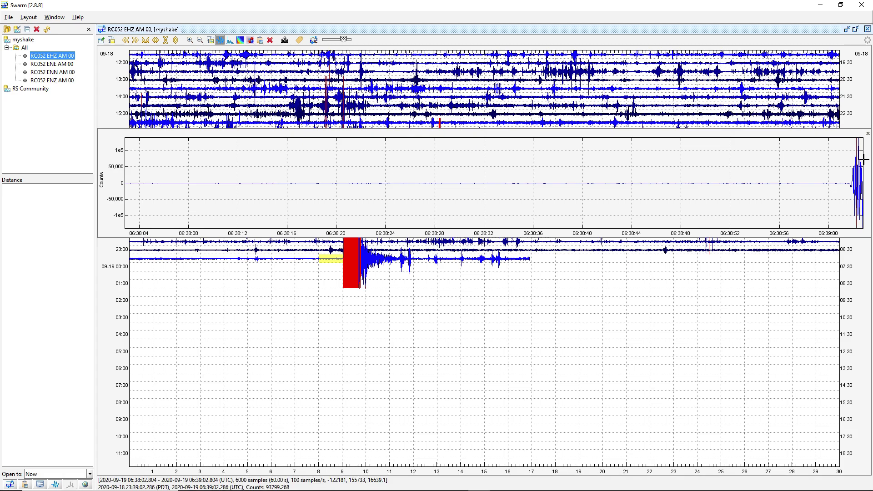
pyautogui.click(351, 268)
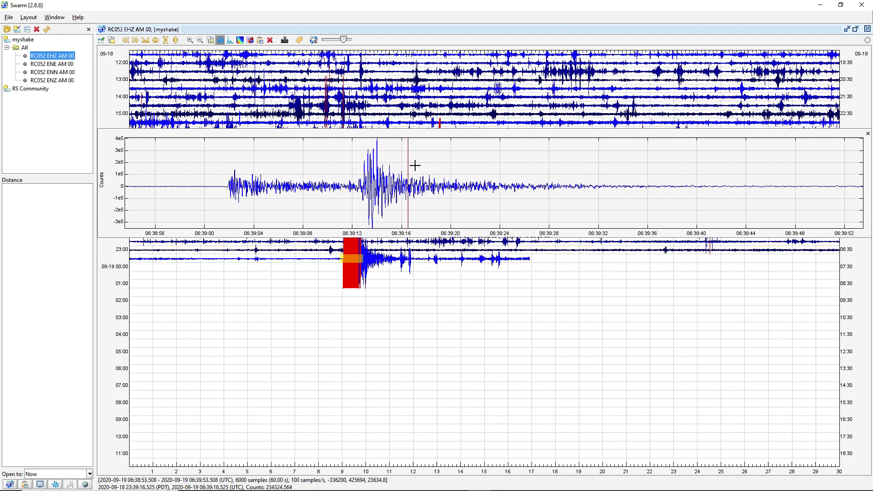
# Show the quake's frequency spectrum and spectrogram, shifting the window to include the onset.
pyautogui.press('s')
pyautogui.press('g')
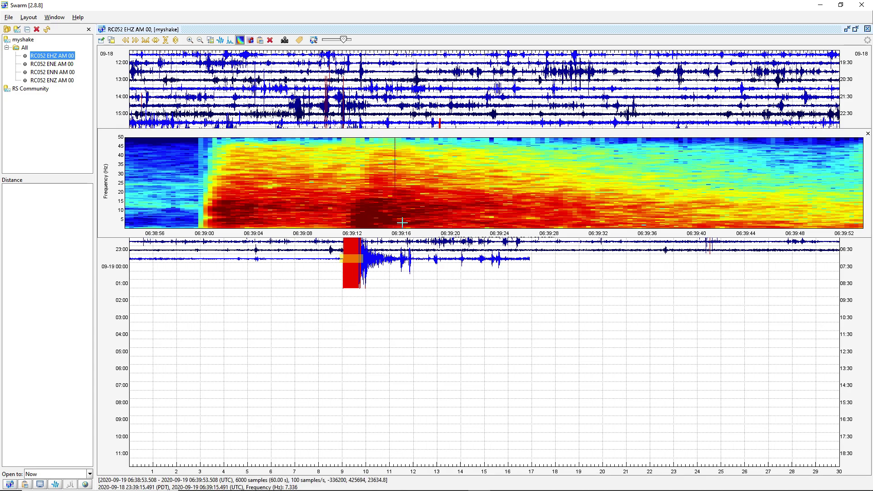
pyautogui.click(363, 270)
pyautogui.click(352, 270)
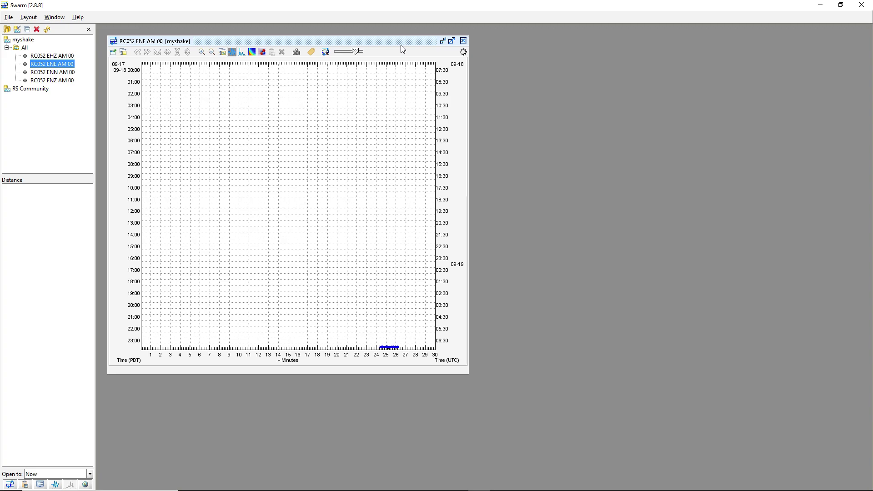
# Maximize the ENE helicorder, zoom into the quake, and view spectrogram, spectrum and particle motion.
pyautogui.click(451, 40)
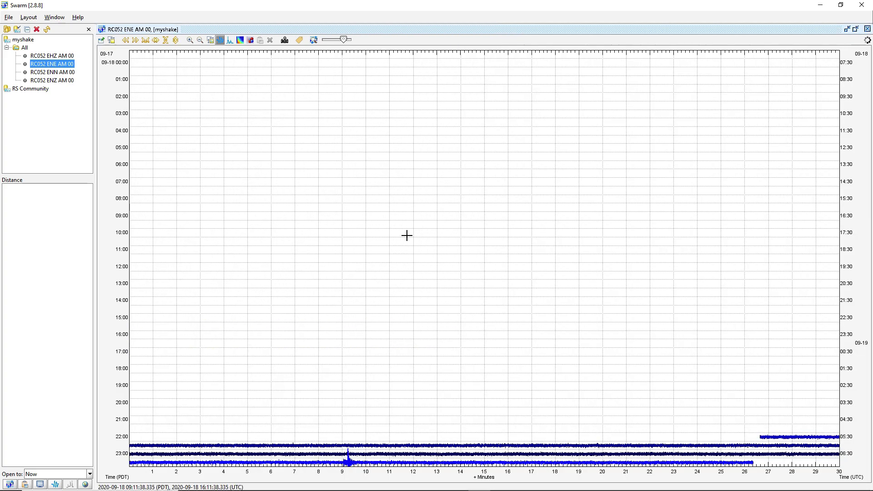
pyautogui.click(351, 468)
pyautogui.press('s')
pyautogui.press('g')
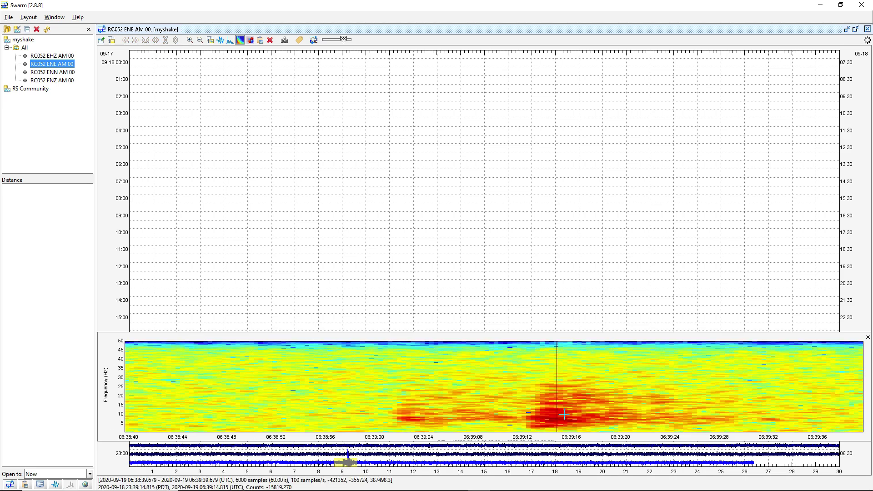
pyautogui.press('w')
pyautogui.press('s')
pyautogui.press('g')
pyautogui.press('m')
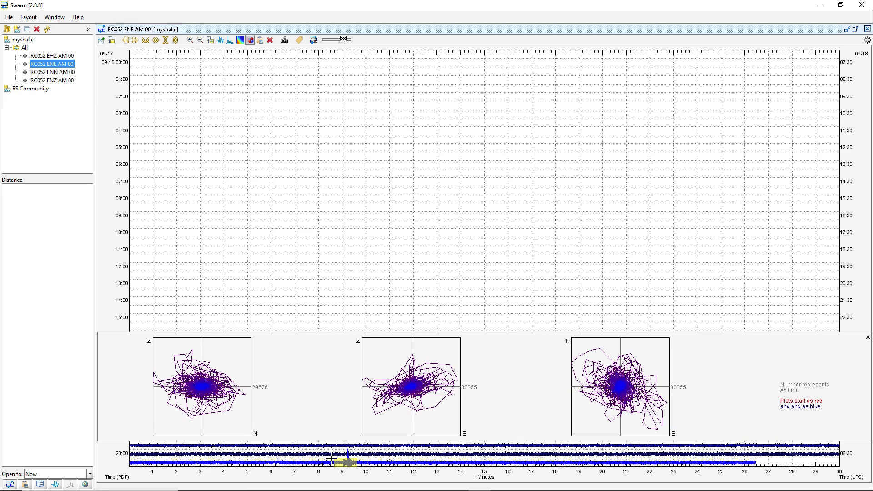
# Re-centre the ENE analysis window on the quake, cycle its views, close it, and open RC052 ENN AM 00.
pyautogui.click(313, 469)
pyautogui.click(340, 470)
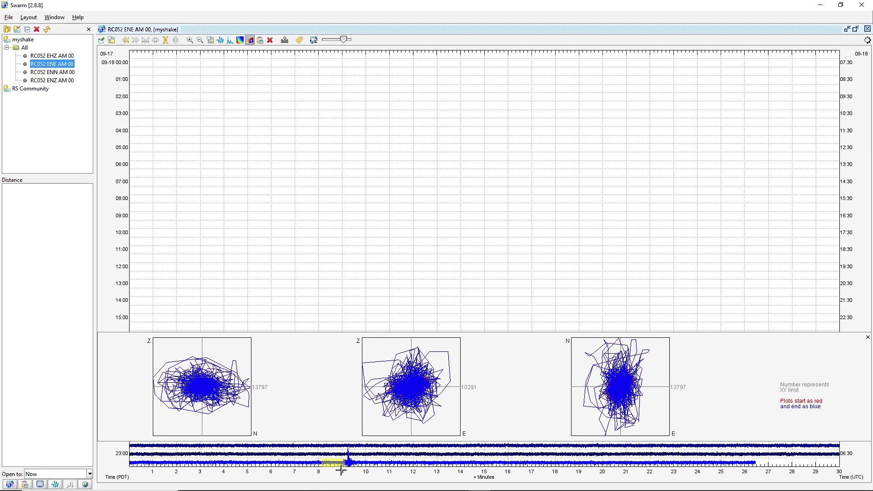
pyautogui.click(356, 469)
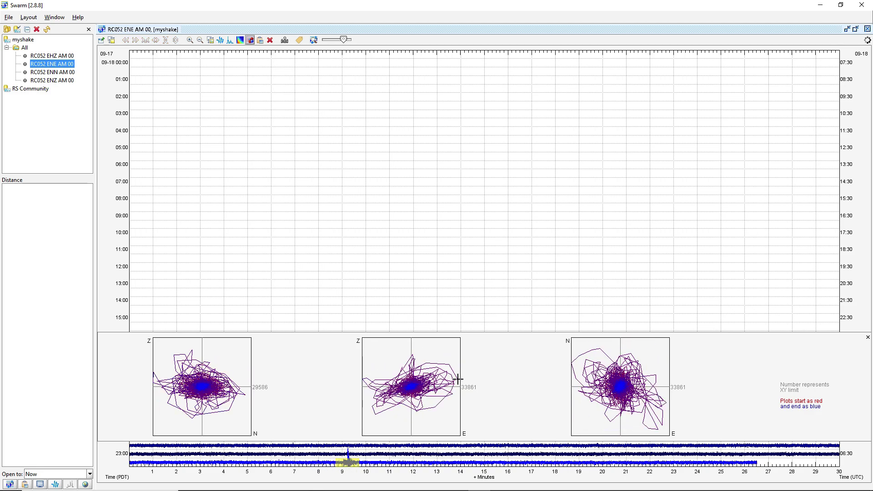
pyautogui.press('w')
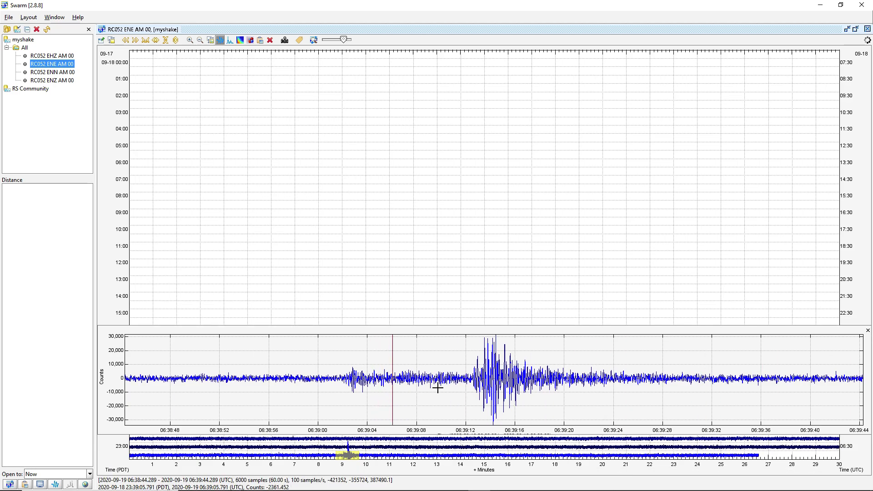
pyautogui.press('s')
pyautogui.press('g')
pyautogui.press('w')
pyautogui.press('s')
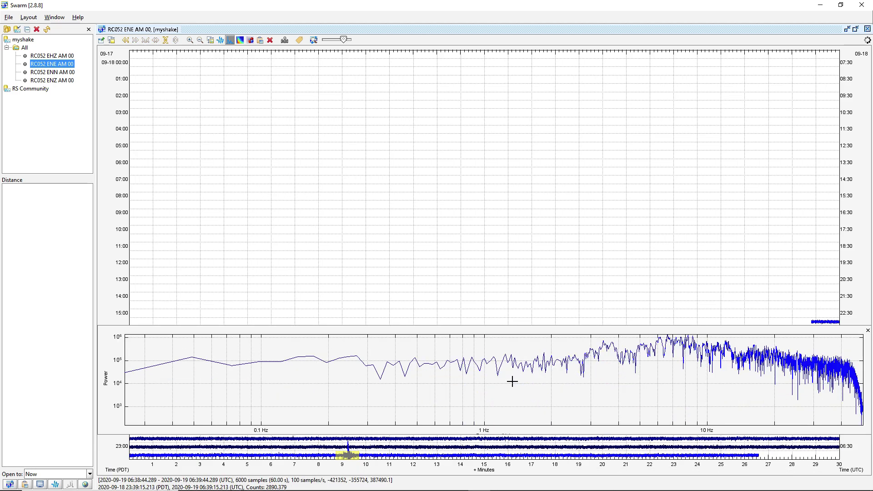
pyautogui.press('g')
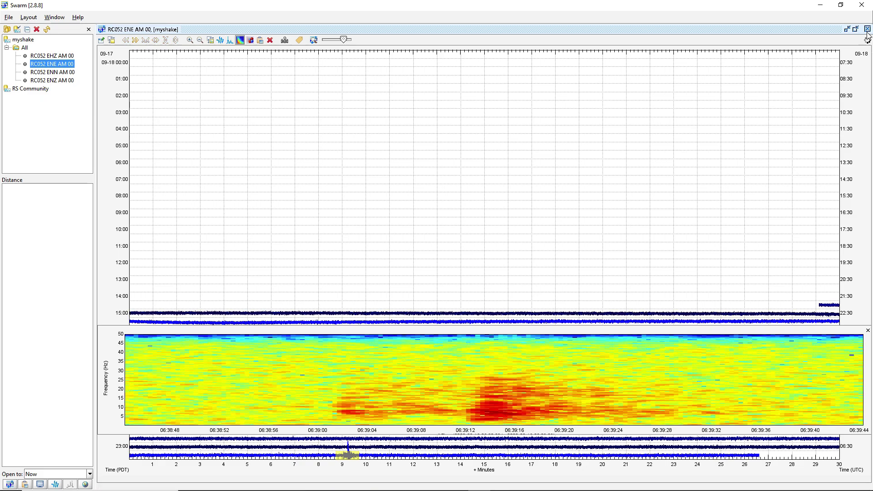
pyautogui.click(866, 29)
pyautogui.doubleClick(63, 72)
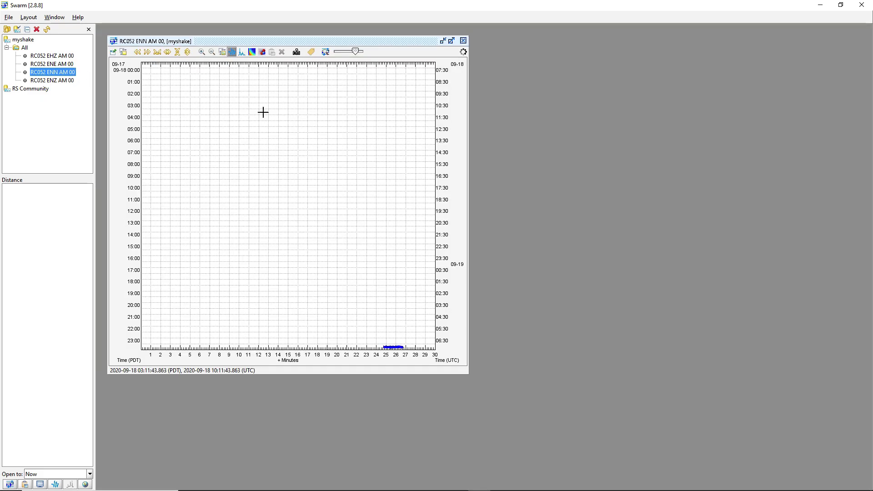
# View the ENN quake as spectrum, spectrogram and waveform, then close the ENN helicorder.
pyautogui.click(230, 347)
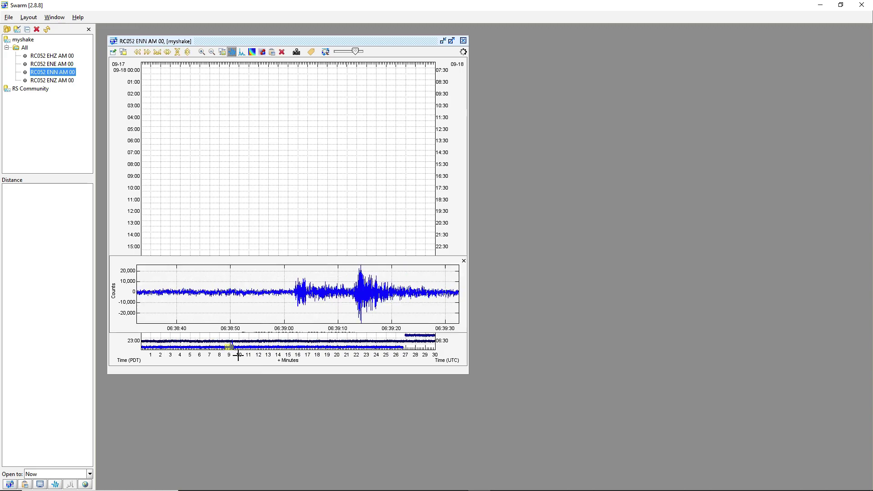
pyautogui.press('s')
pyautogui.press('g')
pyautogui.press('w')
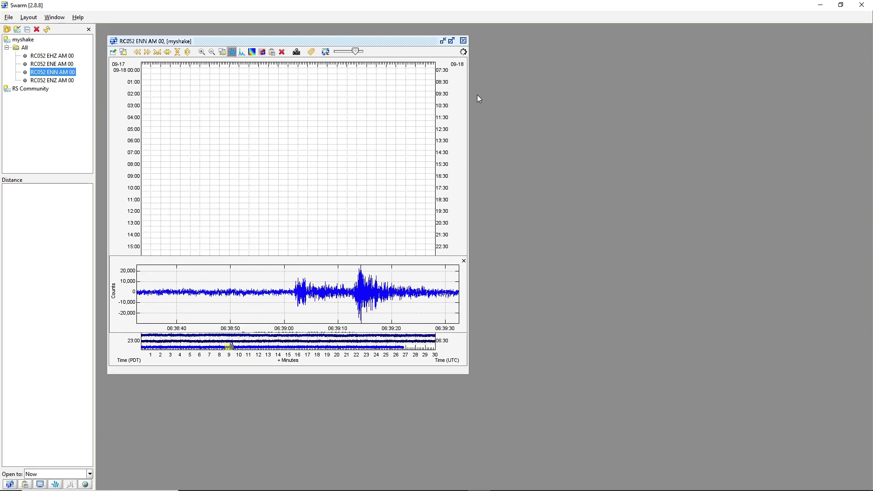
pyautogui.click(465, 41)
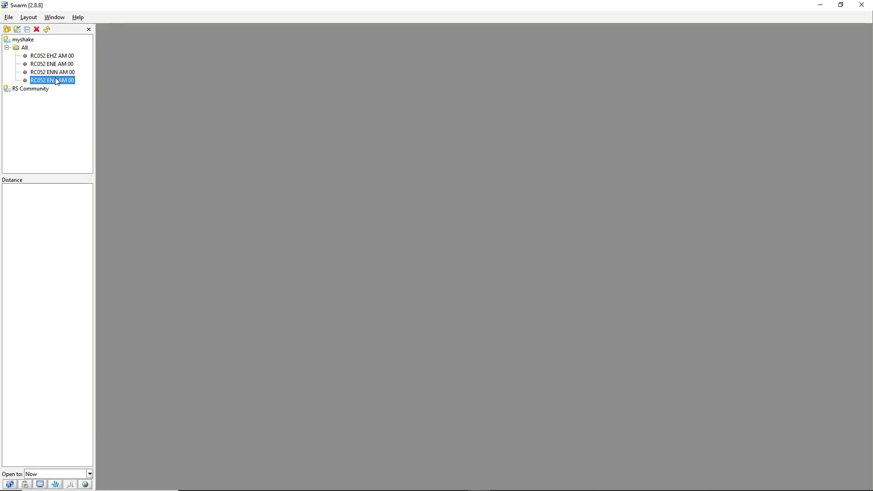
# Inspect the quake on the maximized RC052 ENZ AM 00 helicorder, close it, and return to the USGS page.
pyautogui.doubleClick(56, 80)
pyautogui.click(452, 41)
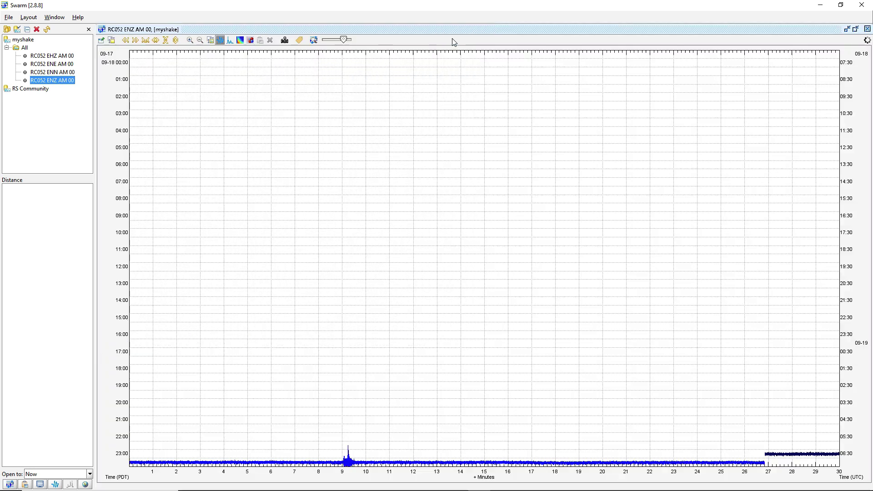
pyautogui.click(353, 463)
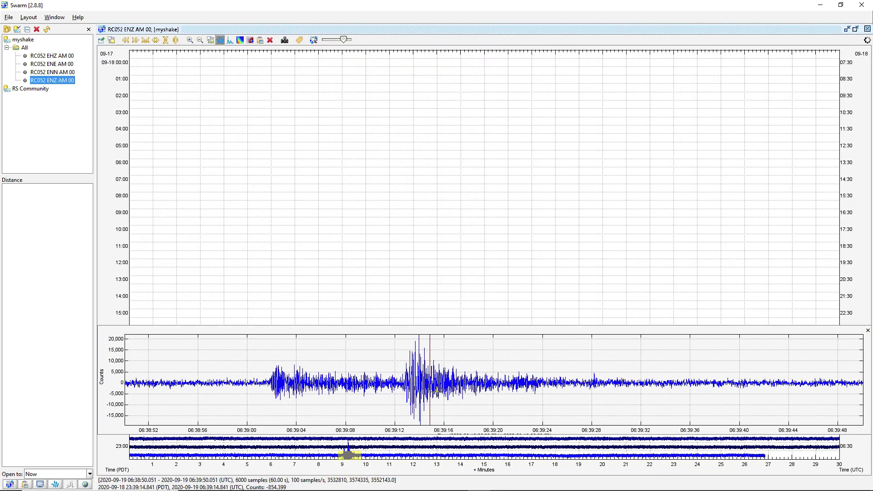
pyautogui.press('s')
pyautogui.press('w')
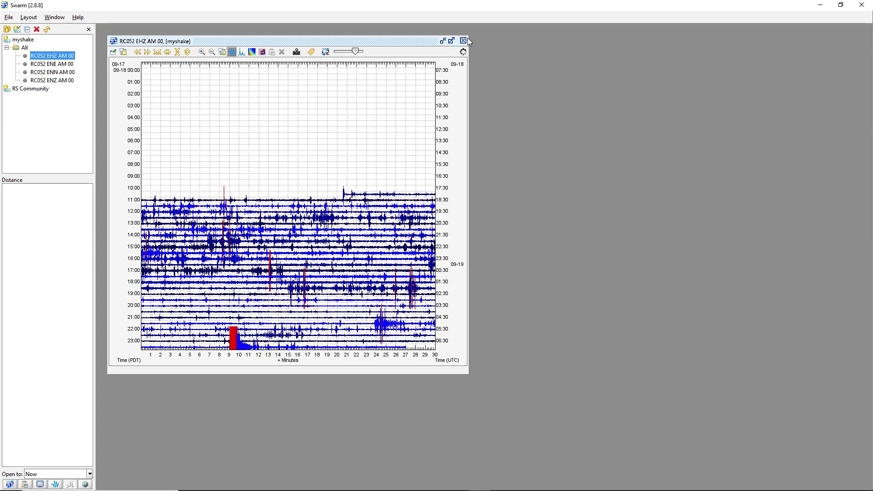
pyautogui.click(463, 41)
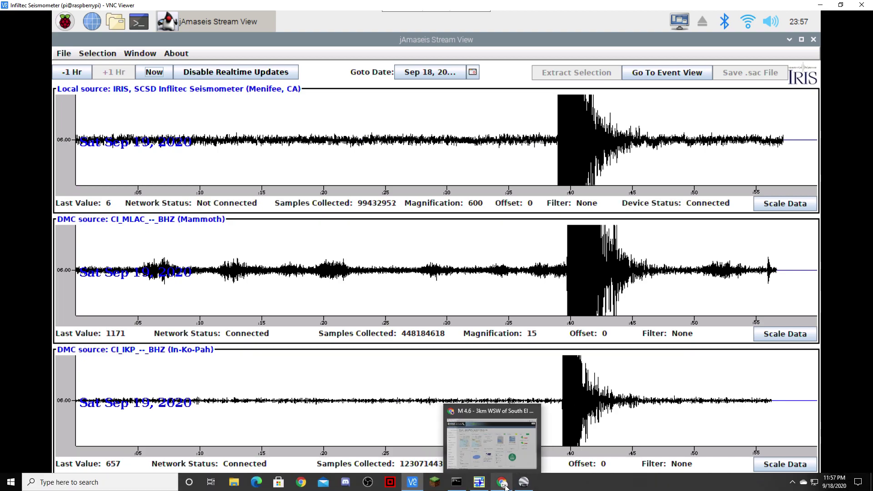
pyautogui.click(501, 483)
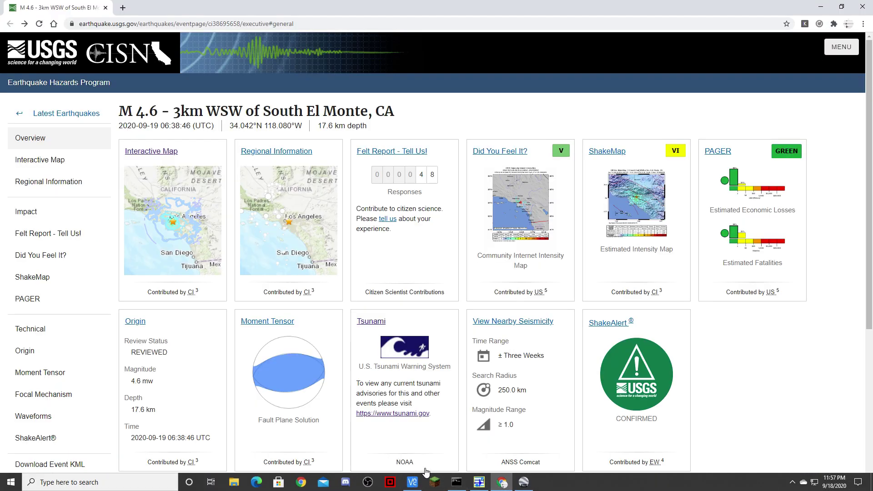